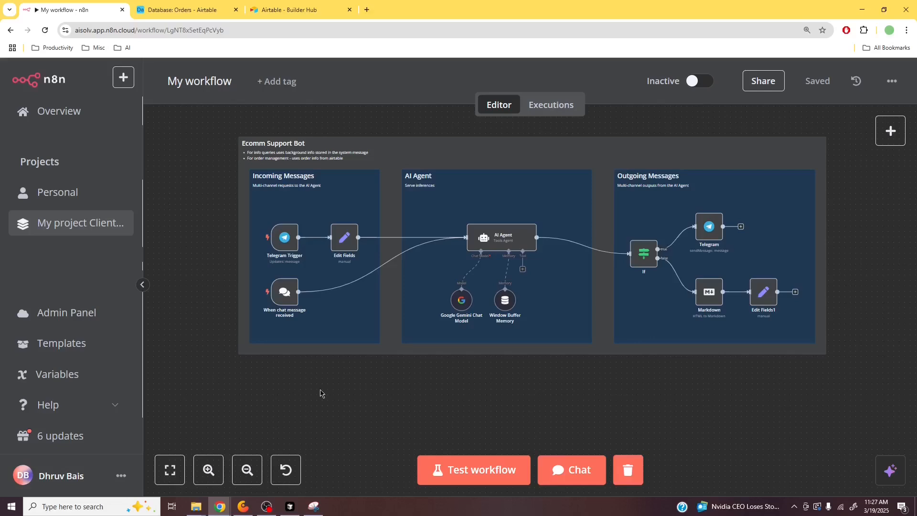
Review the Orders table in Airtable, then add an Airtable node with the Search records action to the n8n workflow
{"action": "left_click", "coordinate": [203, 9]}
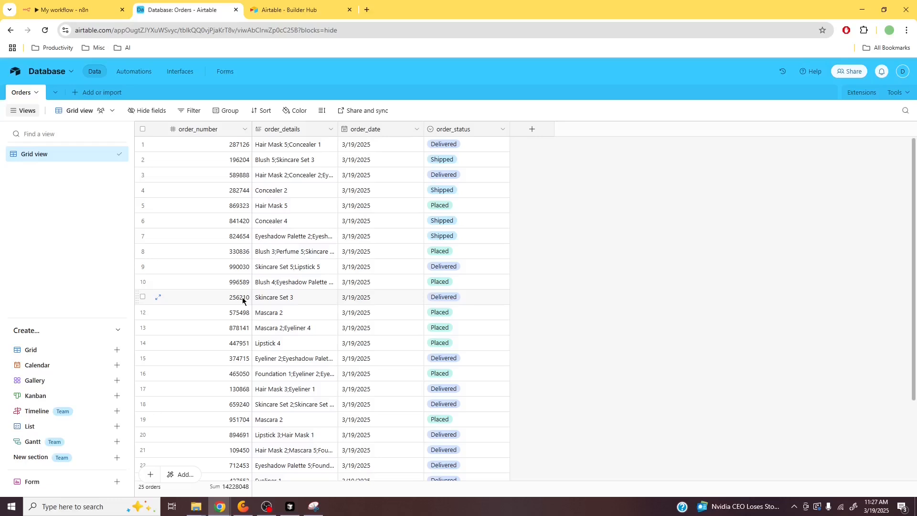
{"action": "left_click", "coordinate": [91, 9]}
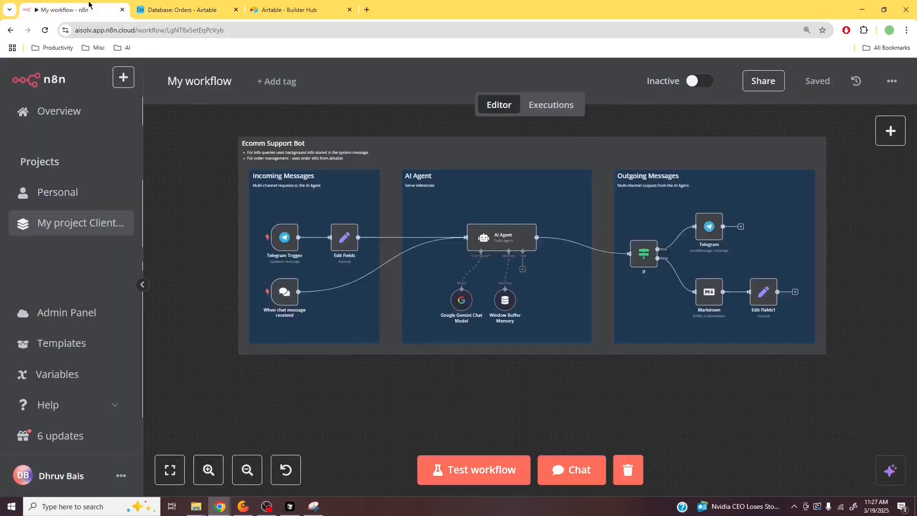
{"action": "right_click", "coordinate": [372, 413]}
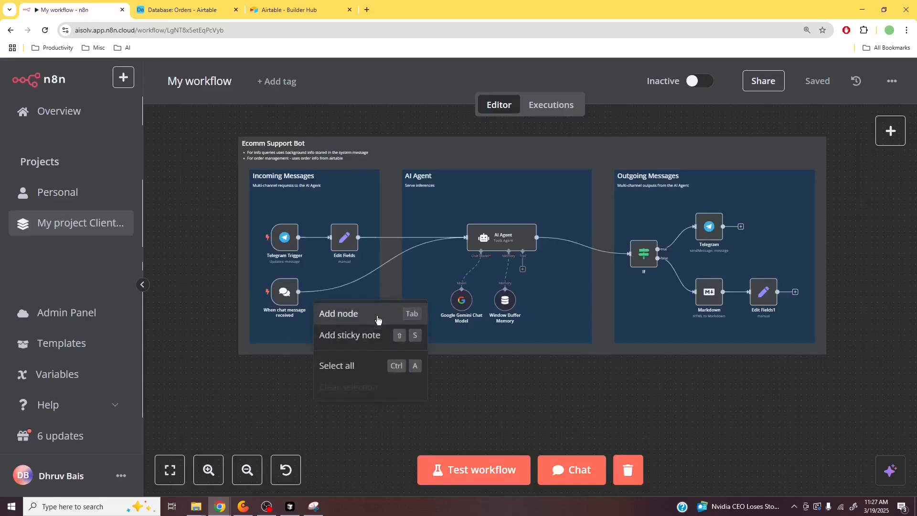
{"action": "left_click", "coordinate": [378, 318]}
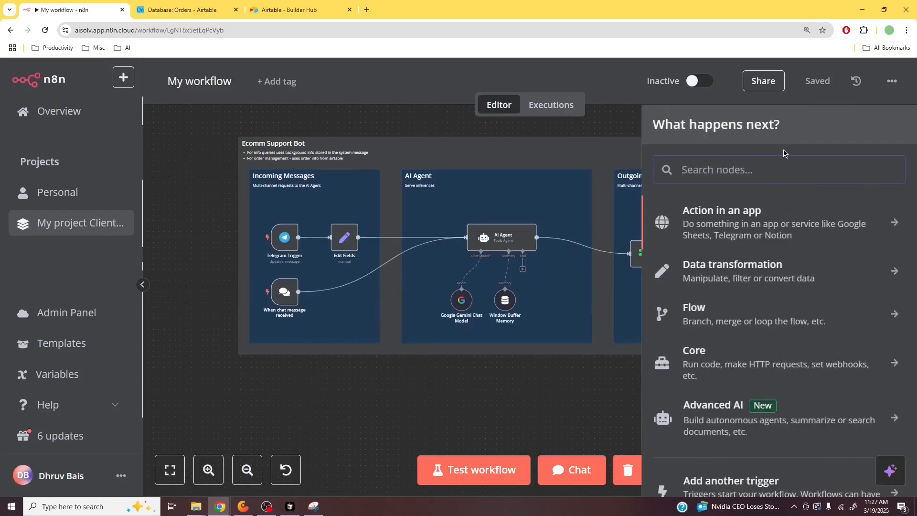
{"action": "type", "text": "airtable"}
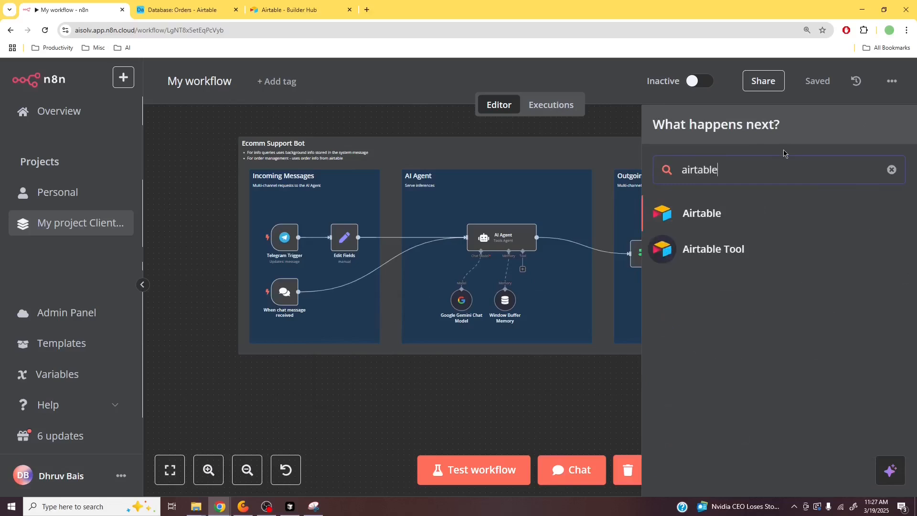
{"action": "left_click", "coordinate": [776, 215]}
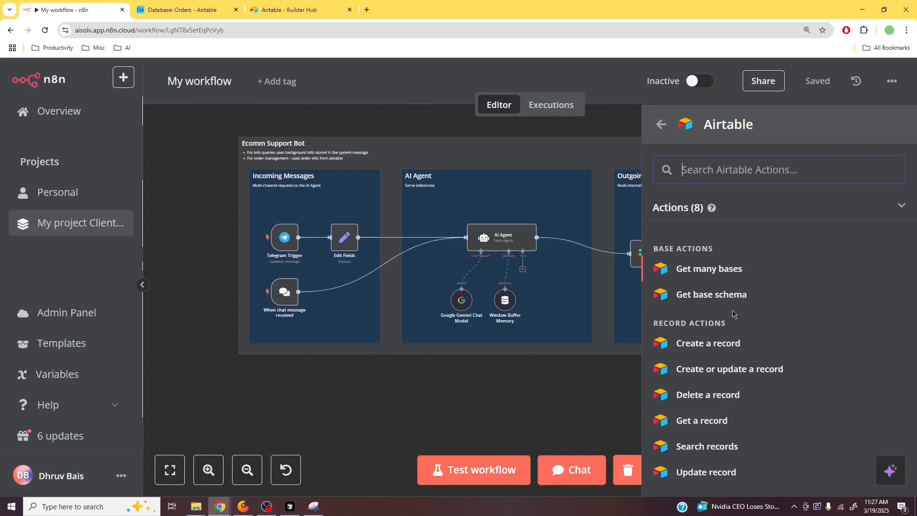
{"action": "scroll", "coordinate": [731, 313], "scroll_direction": "down", "scroll_amount": 2}
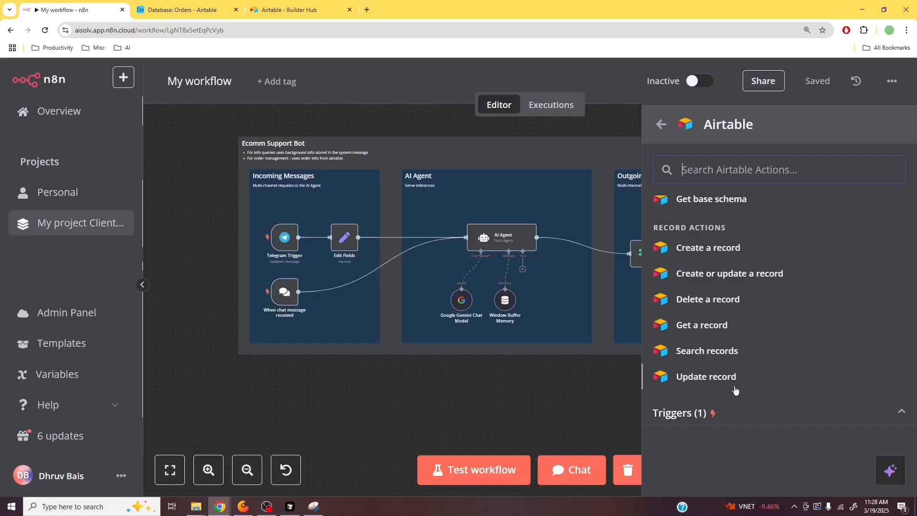
{"action": "left_click", "coordinate": [736, 417]}
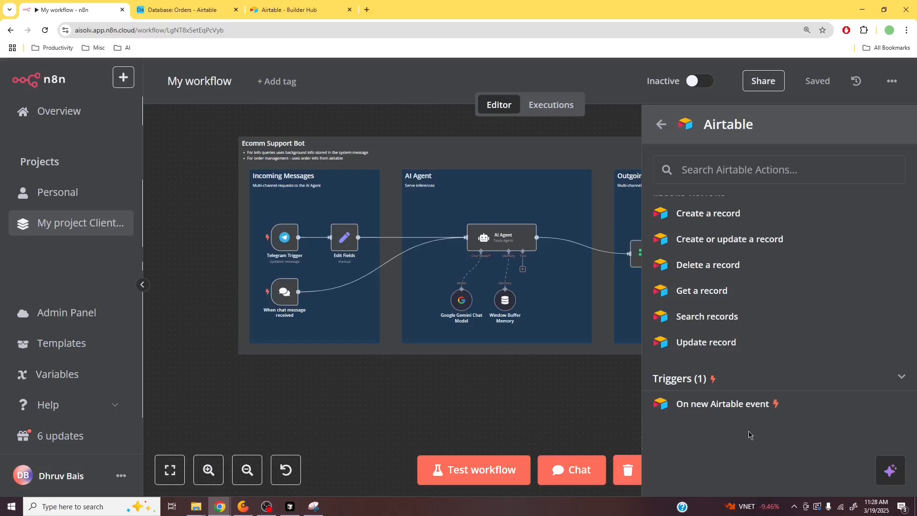
{"action": "scroll", "coordinate": [749, 435], "scroll_direction": "up", "scroll_amount": 1}
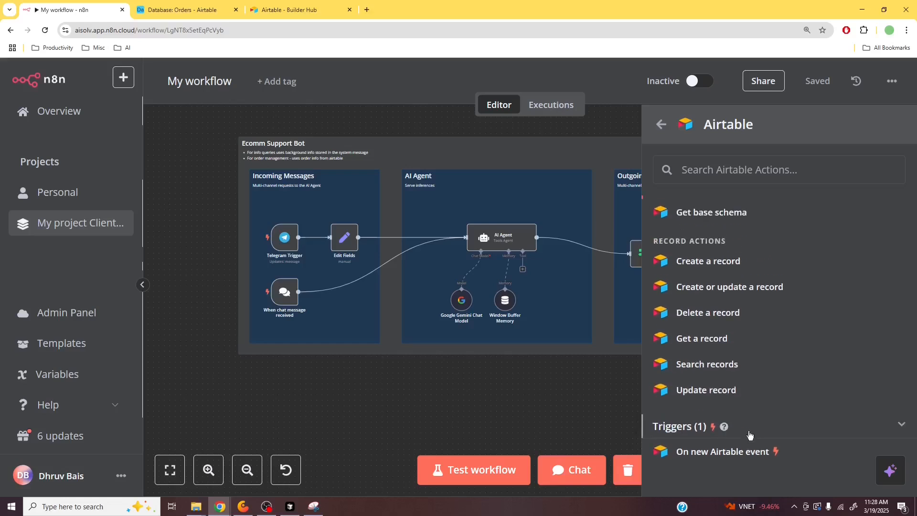
{"action": "left_click", "coordinate": [721, 372]}
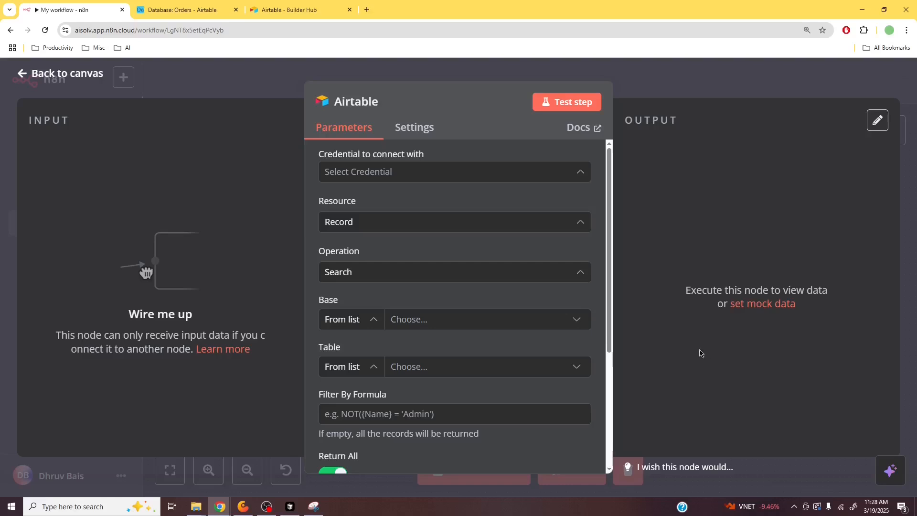
Start a new credential for the Airtable node and, in Airtable's Builder Hub, begin a personal access token named n8nCourse
{"action": "left_click", "coordinate": [584, 177]}
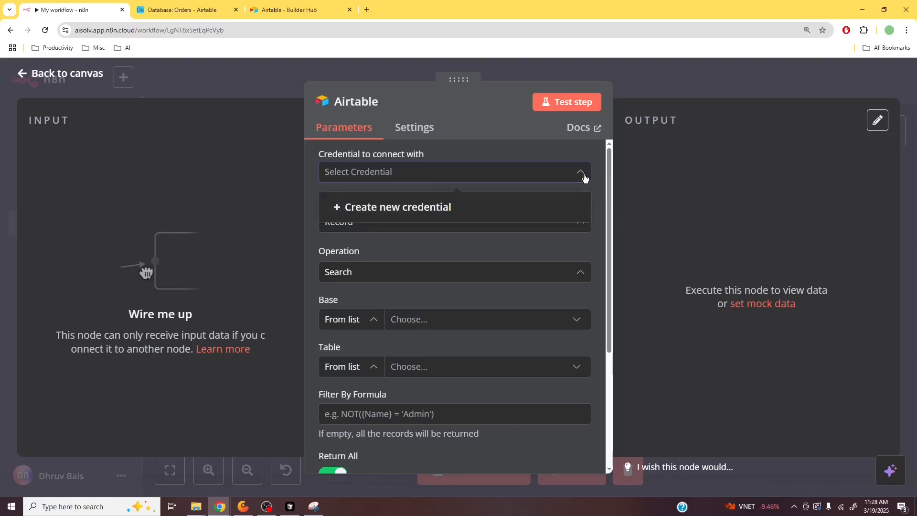
{"action": "left_click", "coordinate": [430, 211]}
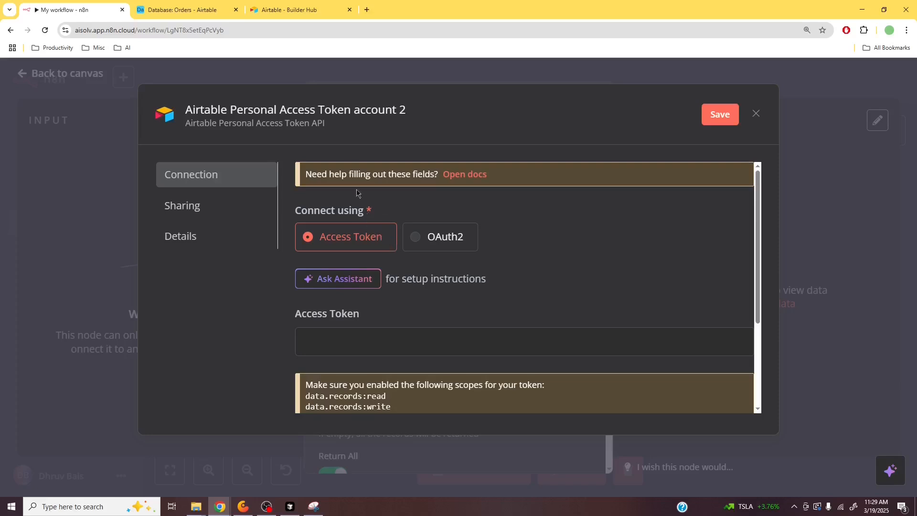
{"action": "left_click", "coordinate": [308, 6]}
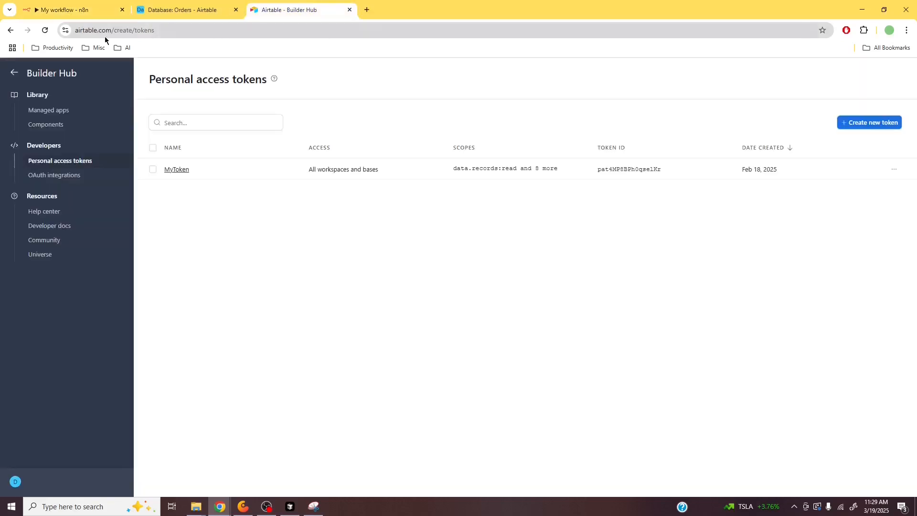
{"action": "left_click_drag", "start_coordinate": [135, 31], "coordinate": [74, 31]}
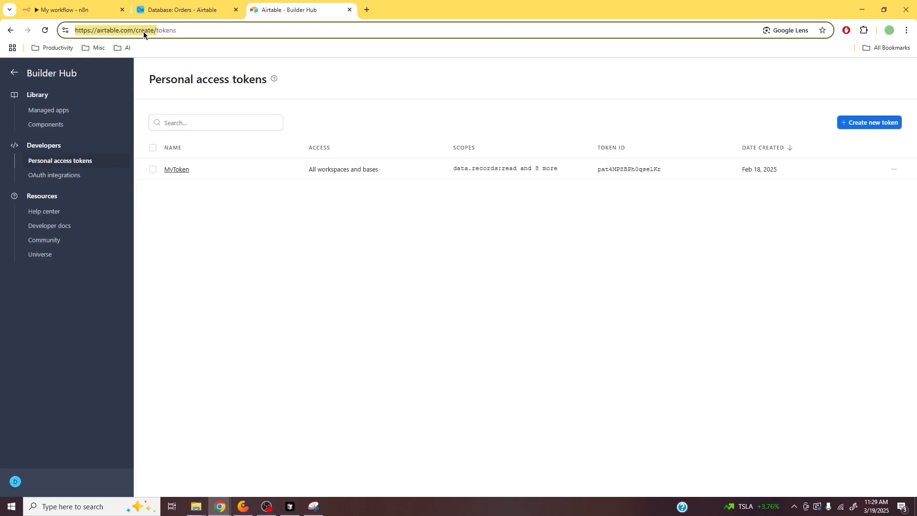
{"action": "left_click", "coordinate": [864, 125]}
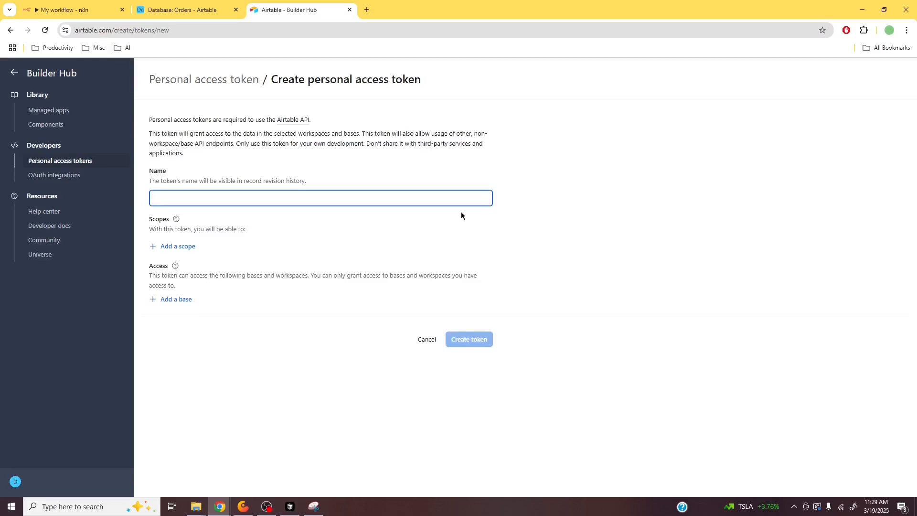
{"action": "type", "text": "n8nCourse"}
Add the scopes data.records:read, data.records:write and schema.bases:read to the new token
{"action": "left_click", "coordinate": [185, 247]}
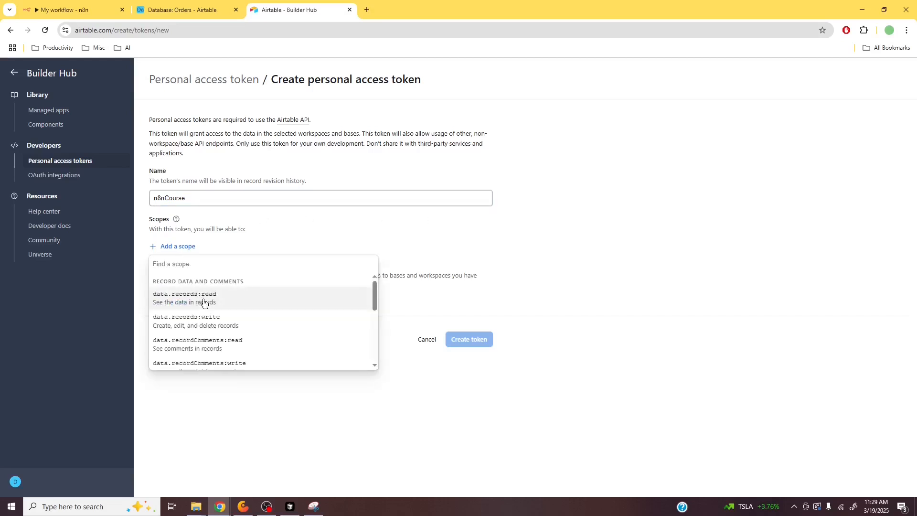
{"action": "left_click", "coordinate": [203, 302]}
{"action": "left_click", "coordinate": [185, 268]}
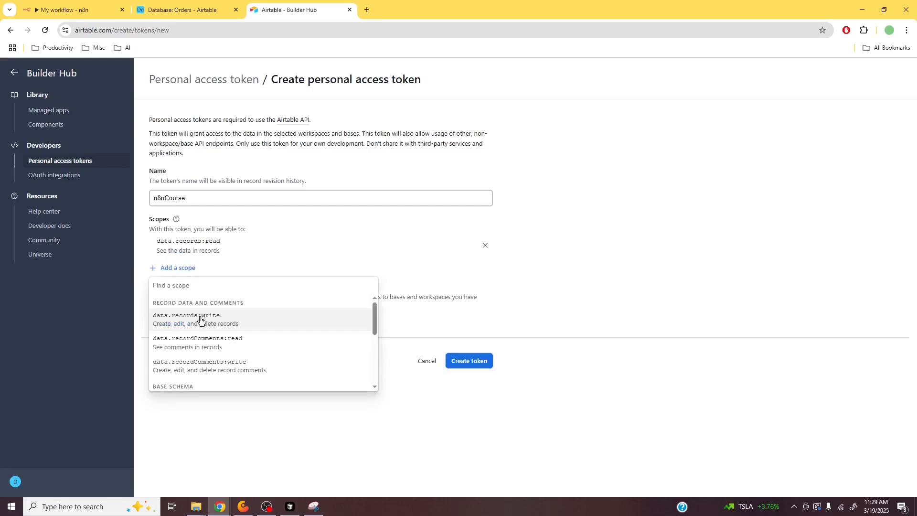
{"action": "left_click", "coordinate": [198, 316]}
{"action": "left_click", "coordinate": [189, 289]}
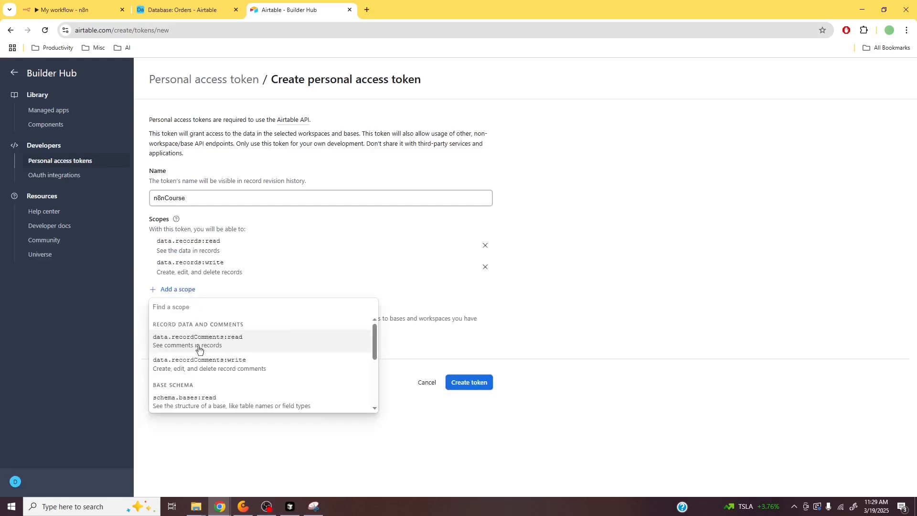
{"action": "scroll", "coordinate": [203, 362], "scroll_direction": "down", "scroll_amount": 3}
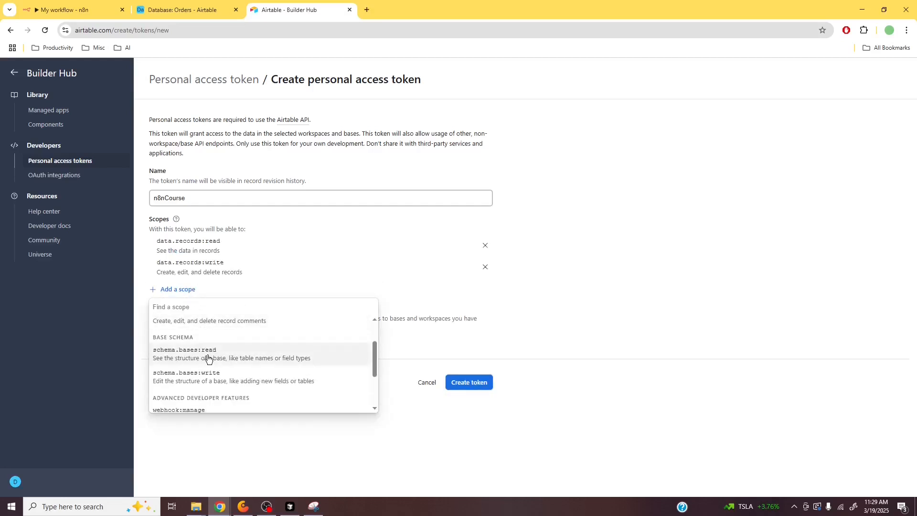
{"action": "left_click", "coordinate": [209, 359]}
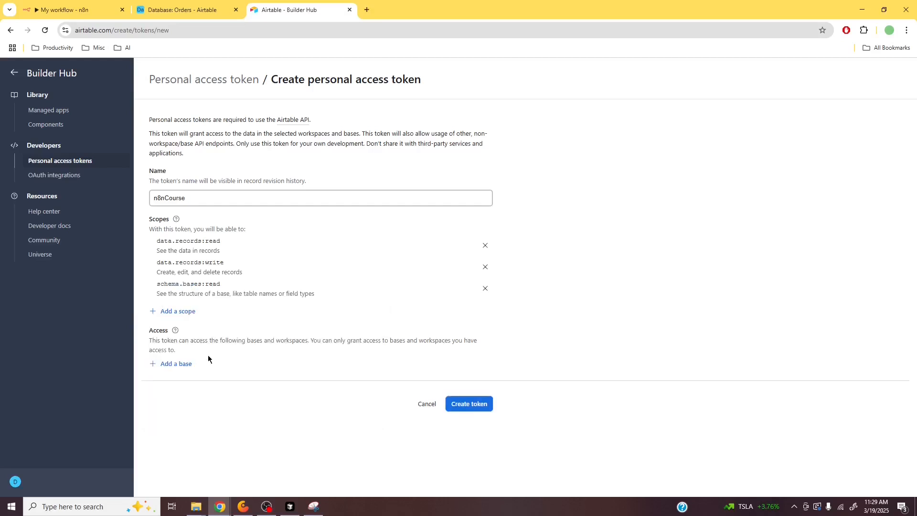
Grant the token access to the Database base in Workspace 2
{"action": "left_click", "coordinate": [185, 369]}
{"action": "scroll", "coordinate": [195, 458], "scroll_direction": "down", "scroll_amount": 2}
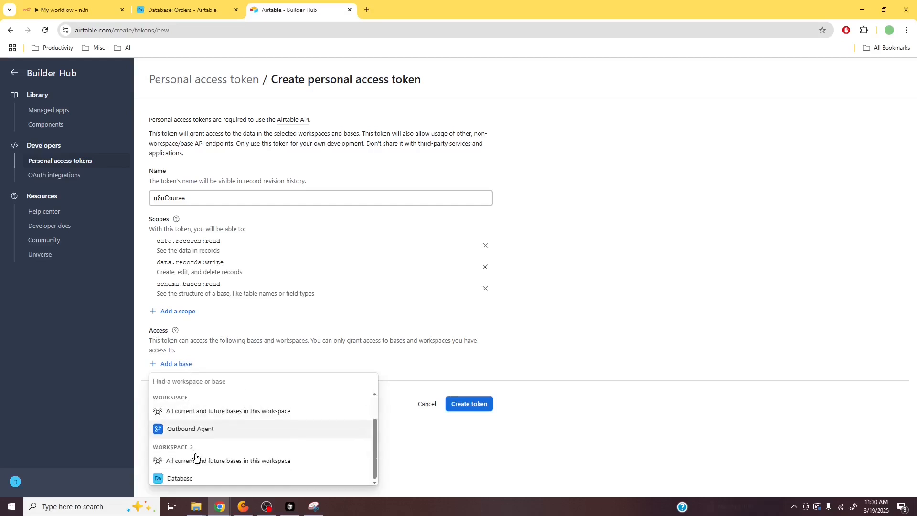
{"action": "left_click", "coordinate": [205, 479]}
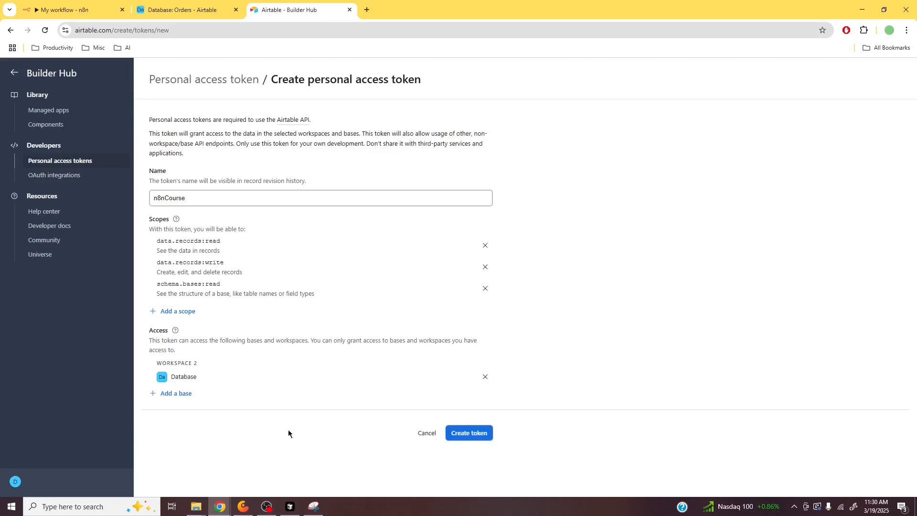
Check the scopes required by the n8n credential, then create the token in Airtable and copy it
{"action": "left_click", "coordinate": [51, 9]}
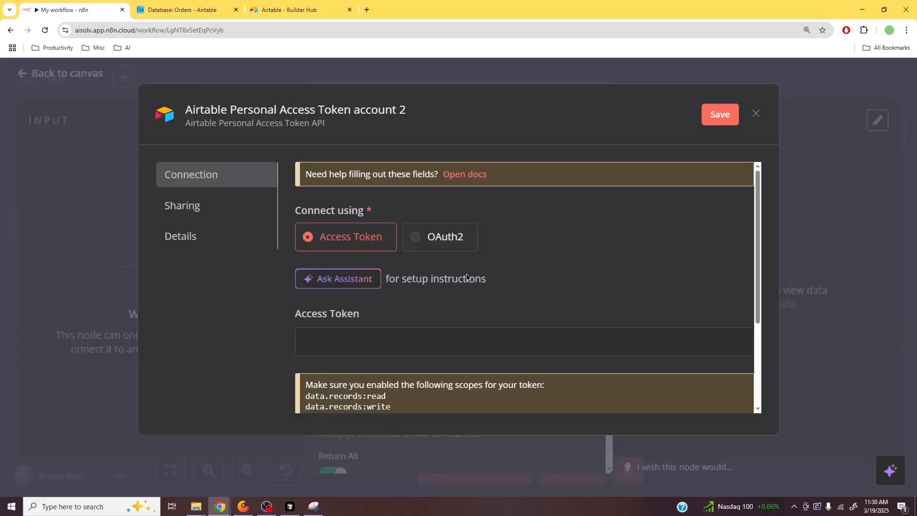
{"action": "scroll", "coordinate": [471, 385], "scroll_direction": "down", "scroll_amount": 1}
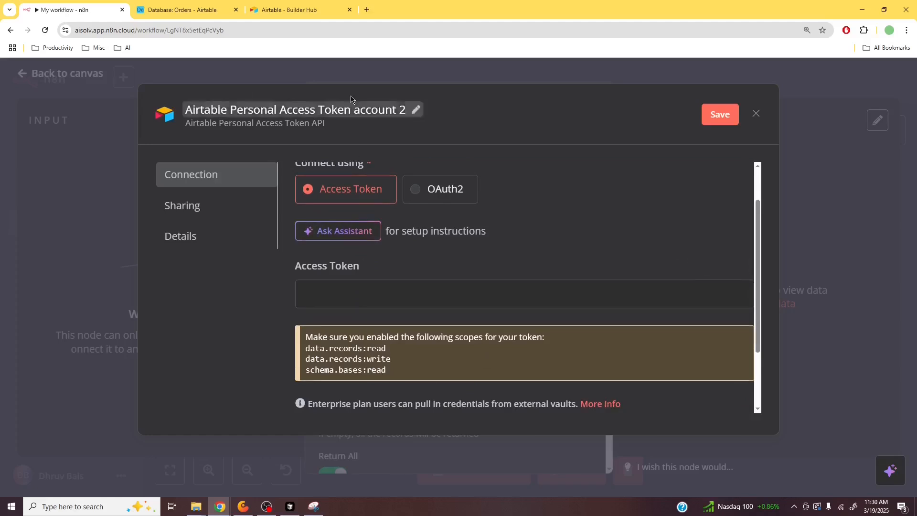
{"action": "left_click", "coordinate": [322, 6]}
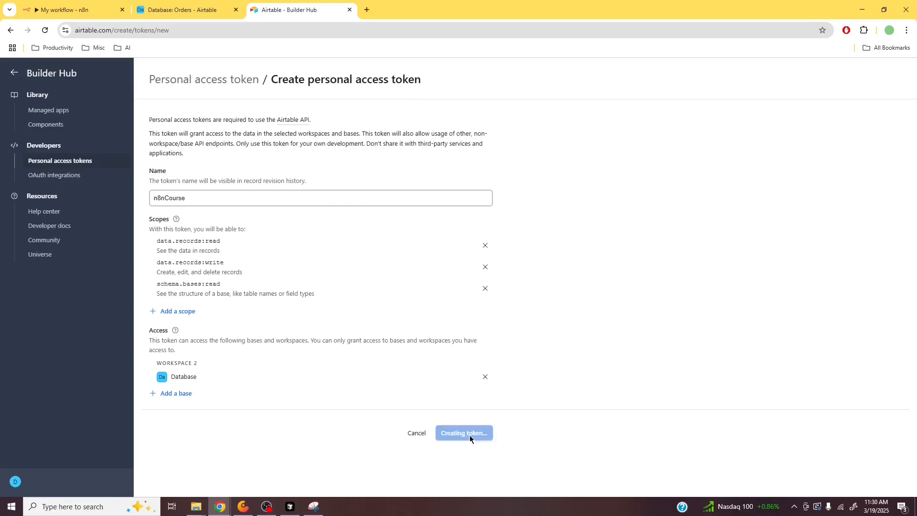
{"action": "left_click", "coordinate": [470, 434]}
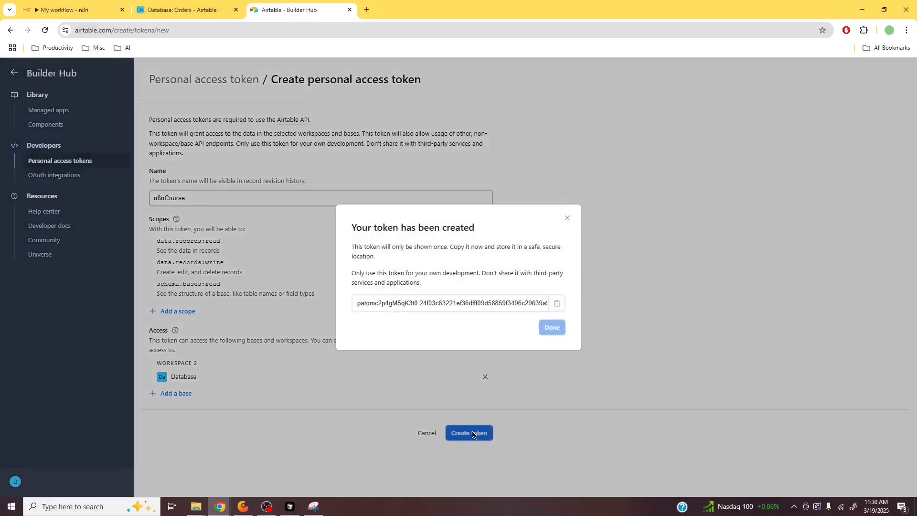
{"action": "left_click", "coordinate": [558, 305]}
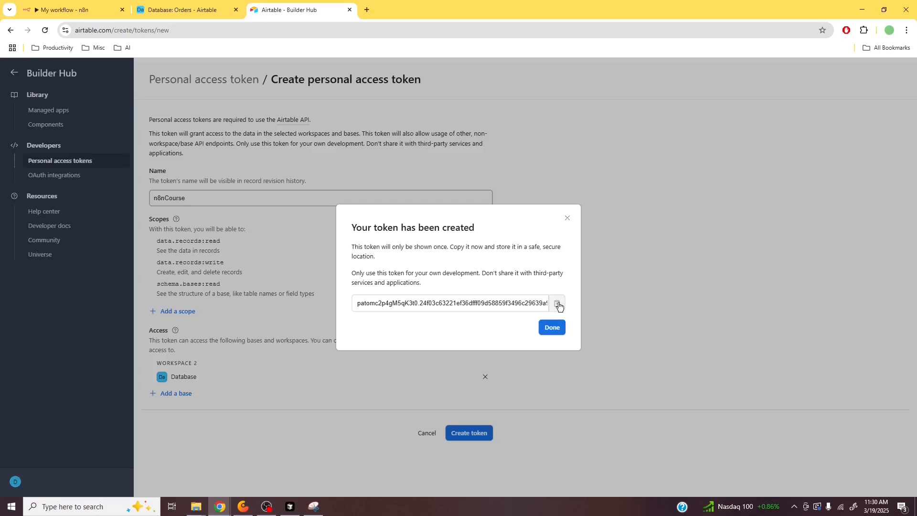
{"action": "left_click", "coordinate": [553, 329]}
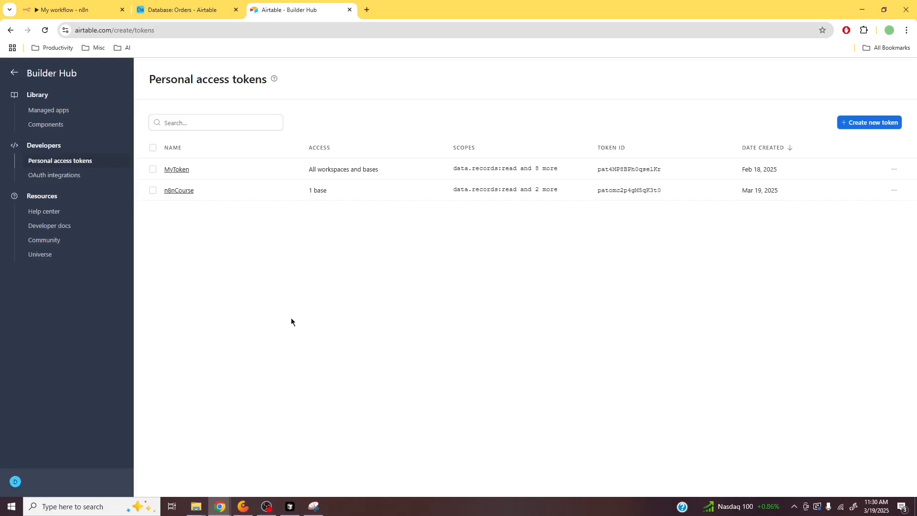
Paste the access token into the n8n Airtable credential, save it and return to the node's parameters
{"action": "left_click", "coordinate": [100, 3]}
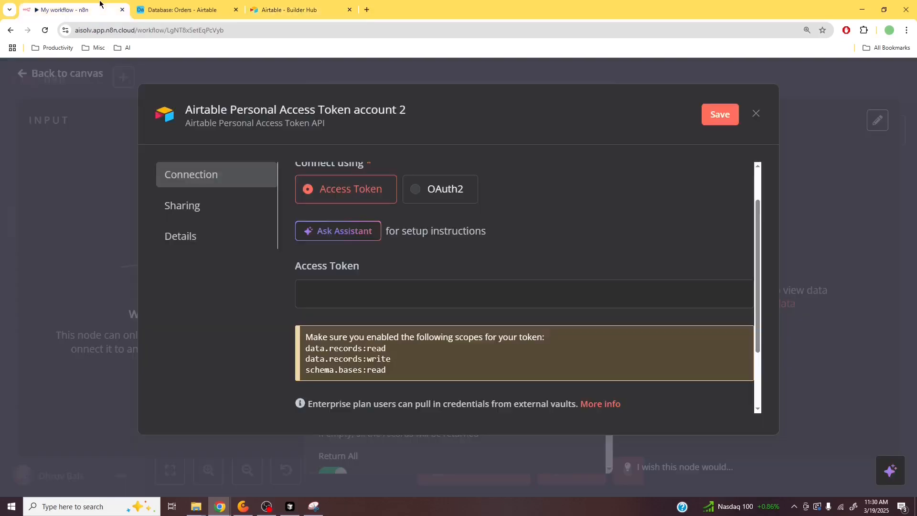
{"action": "left_click", "coordinate": [518, 286]}
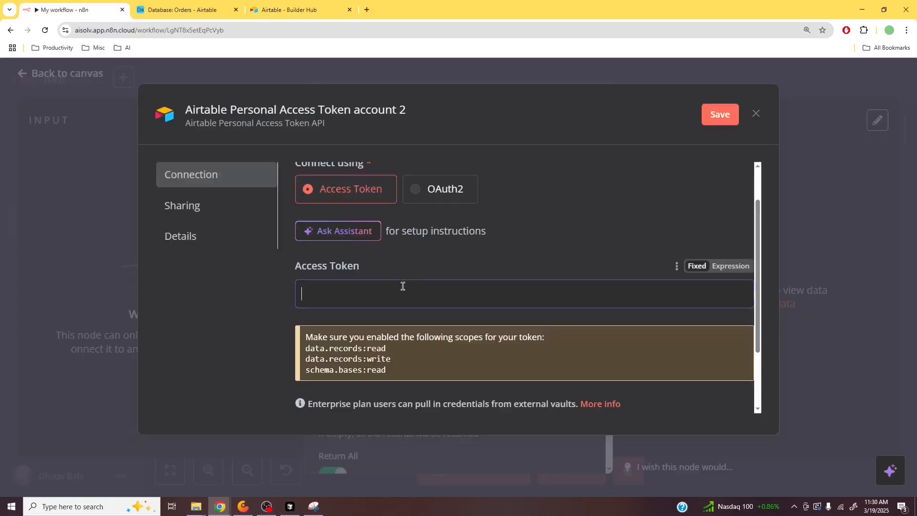
{"action": "key", "text": "ctrl+v"}
{"action": "left_click", "coordinate": [710, 119]}
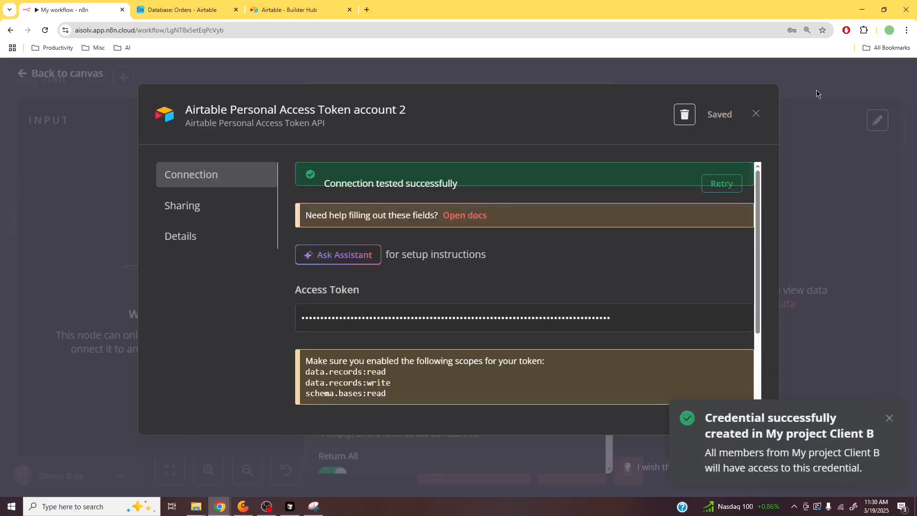
{"action": "left_click", "coordinate": [818, 92]}
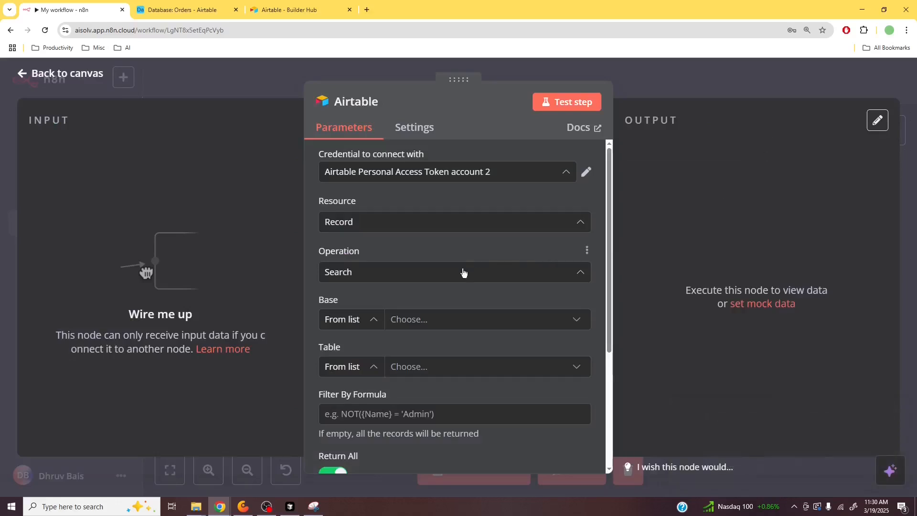
Set the Airtable search node's base to Database and its table to Orders
{"action": "left_click", "coordinate": [441, 324]}
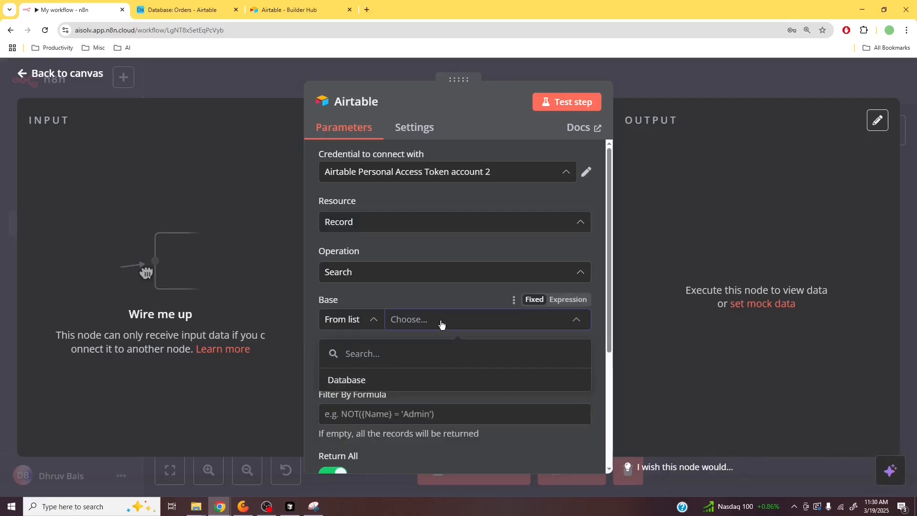
{"action": "left_click", "coordinate": [358, 380]}
{"action": "left_click", "coordinate": [466, 365]}
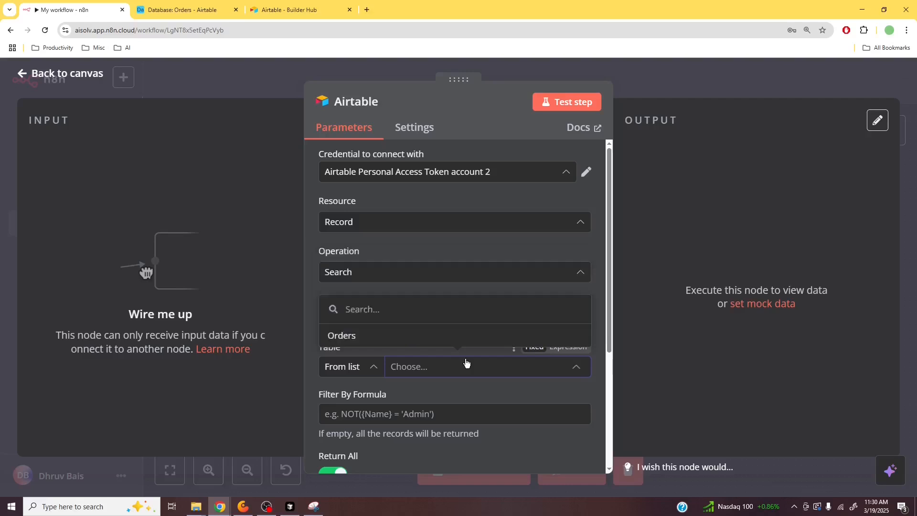
{"action": "left_click", "coordinate": [444, 338]}
{"action": "scroll", "coordinate": [444, 340], "scroll_direction": "down", "scroll_amount": 3}
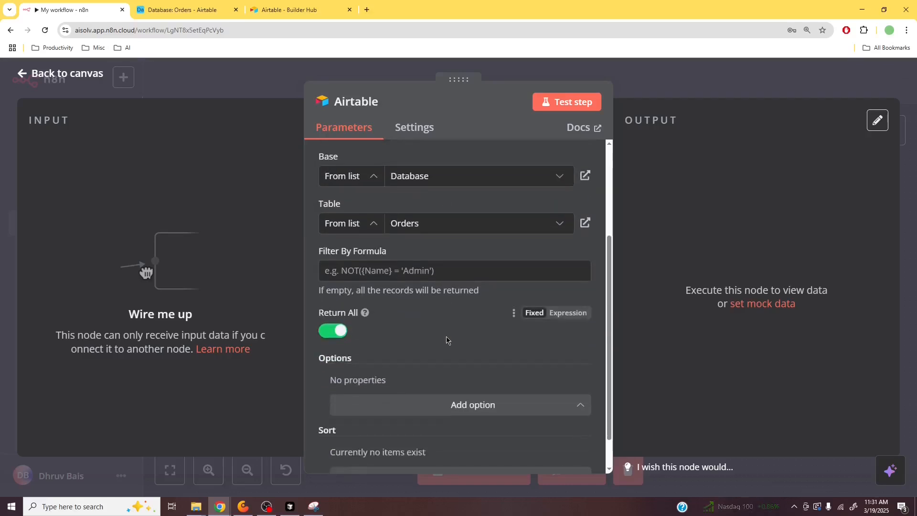
Test the Airtable search node and review the columns returned for the order records
{"action": "left_click", "coordinate": [577, 103]}
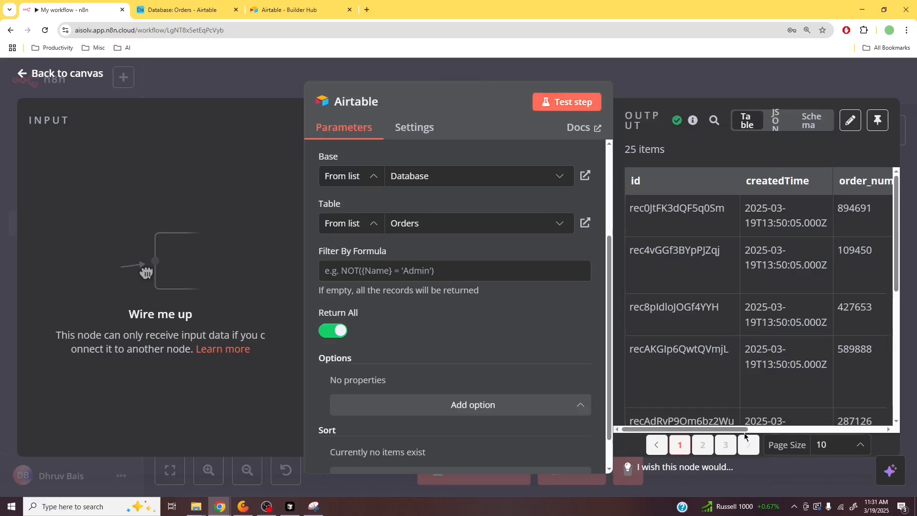
{"action": "left_click_drag", "start_coordinate": [741, 430], "coordinate": [851, 432]}
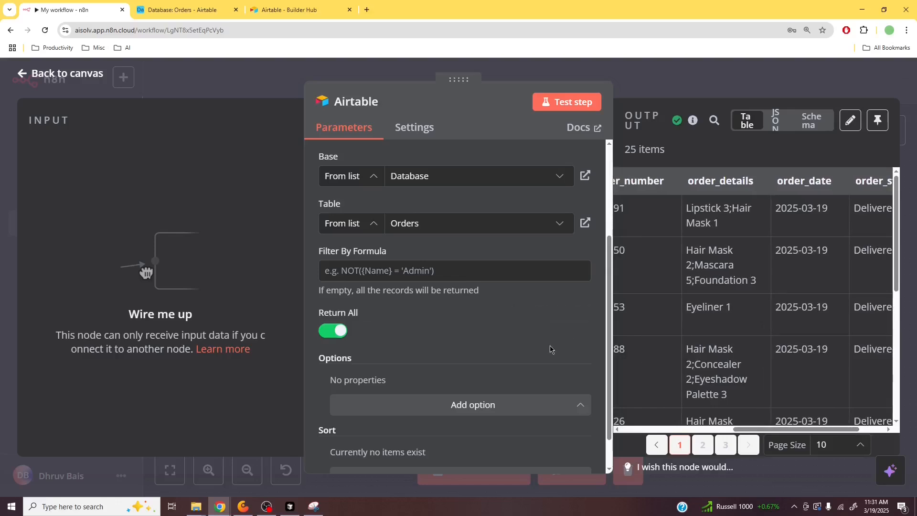
Restrict the search's output fields to order_number, order_details and order_status, and test the node to check the returned columns
{"action": "scroll", "coordinate": [551, 349], "scroll_direction": "down", "scroll_amount": 1}
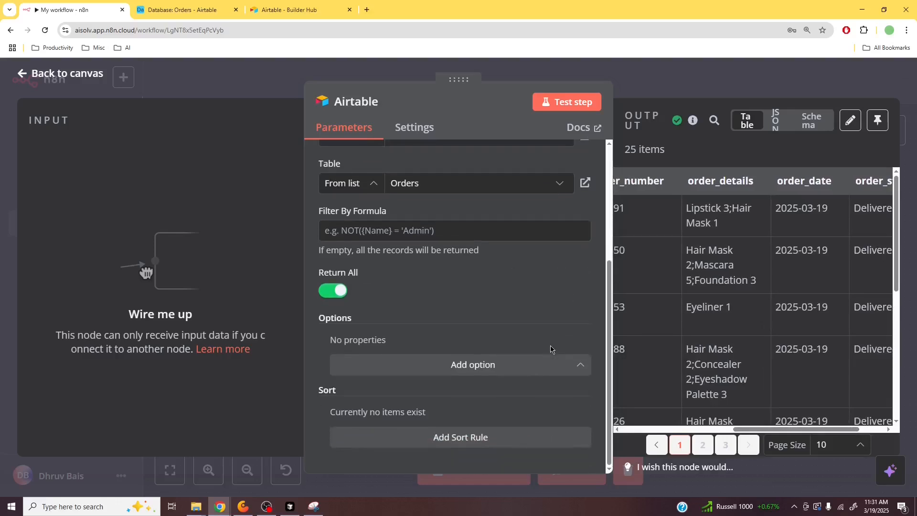
{"action": "left_click", "coordinate": [560, 366]}
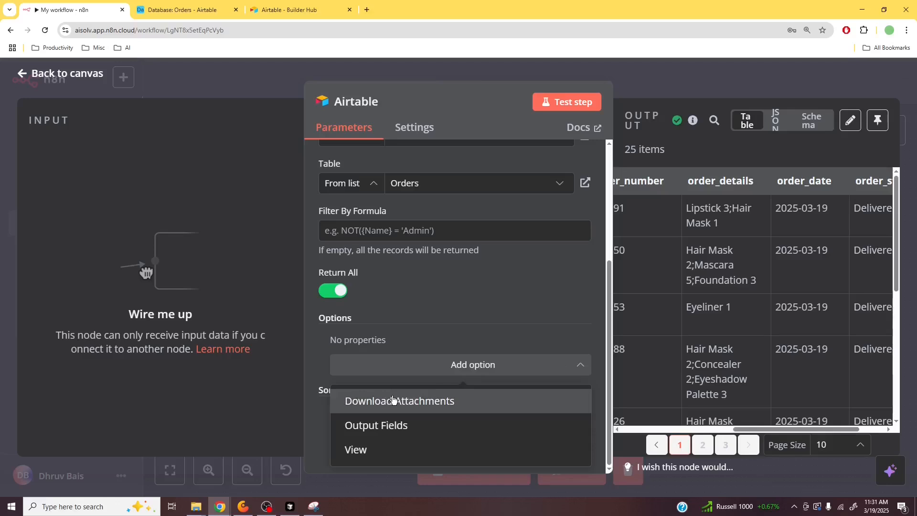
{"action": "left_click", "coordinate": [400, 432]}
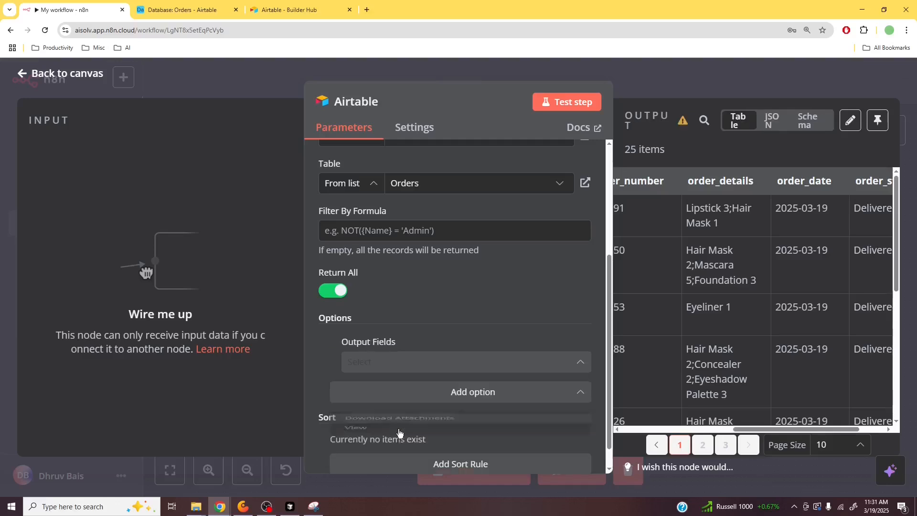
{"action": "left_click", "coordinate": [402, 372]}
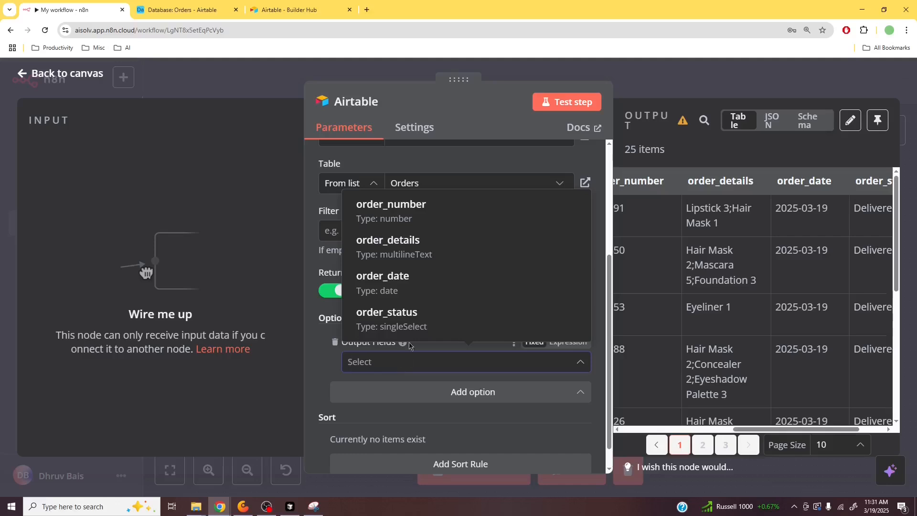
{"action": "left_click", "coordinate": [408, 220]}
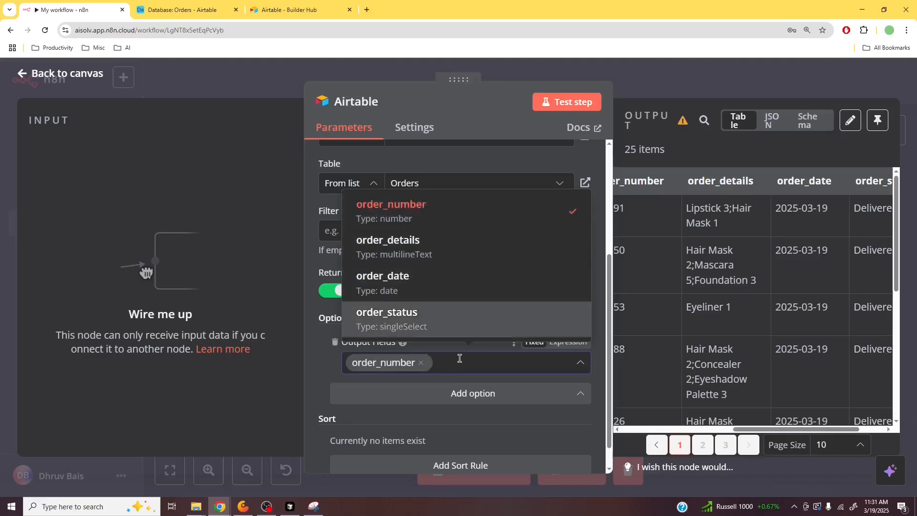
{"action": "left_click", "coordinate": [421, 256]}
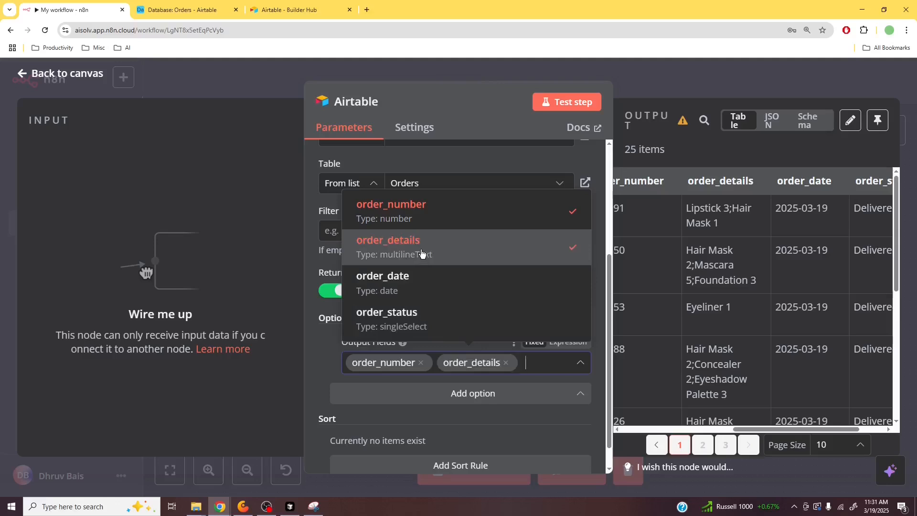
{"action": "left_click", "coordinate": [431, 319]}
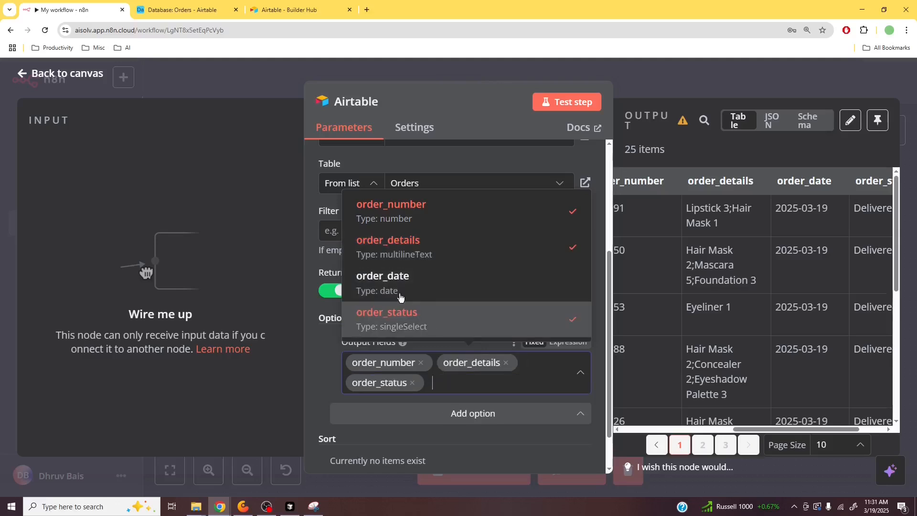
{"action": "left_click", "coordinate": [327, 377]}
{"action": "scroll", "coordinate": [326, 376], "scroll_direction": "down", "scroll_amount": 1}
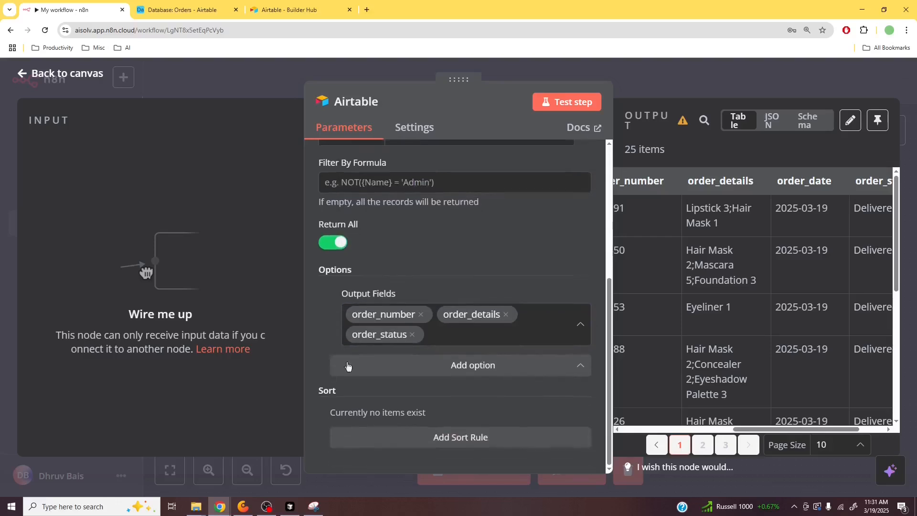
{"action": "left_click", "coordinate": [556, 104]}
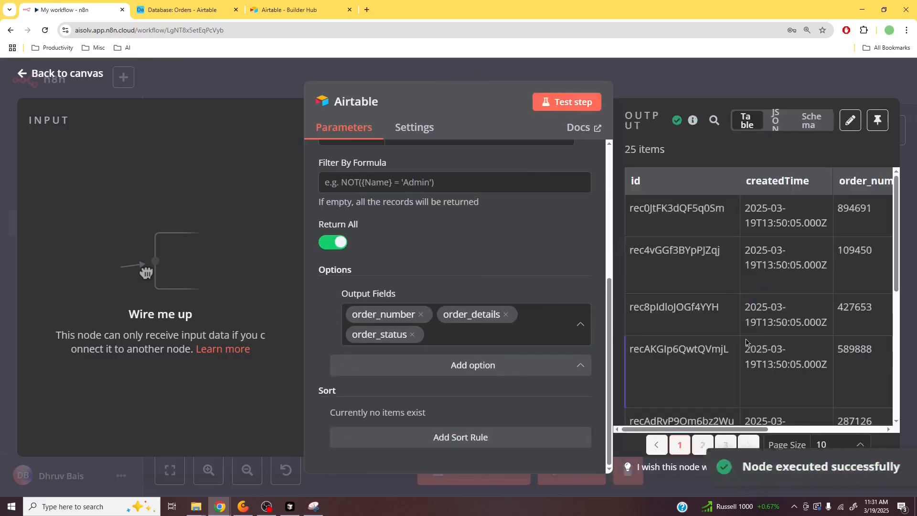
{"action": "left_click_drag", "start_coordinate": [744, 430], "coordinate": [858, 427]}
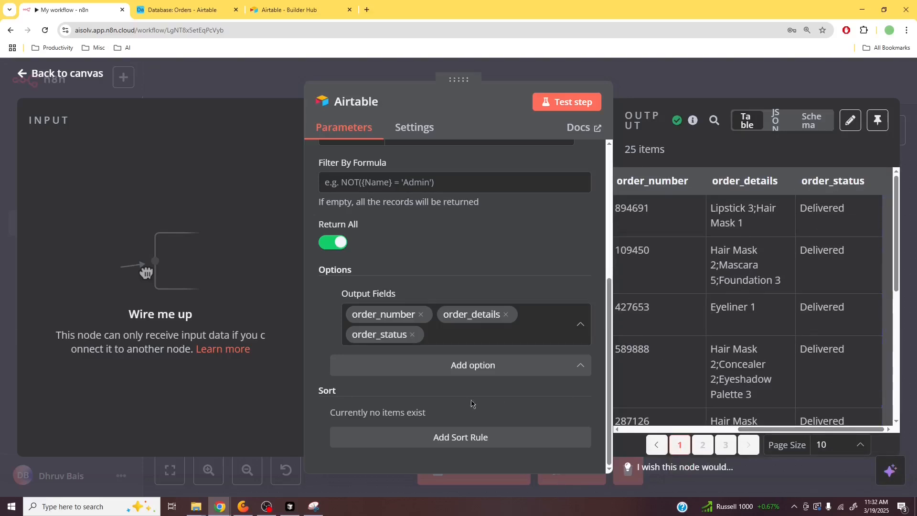
Turn off Return All, set the record limit to 10 and test the node to check the item count
{"action": "left_click", "coordinate": [333, 244]}
{"action": "double_click", "coordinate": [338, 287]}
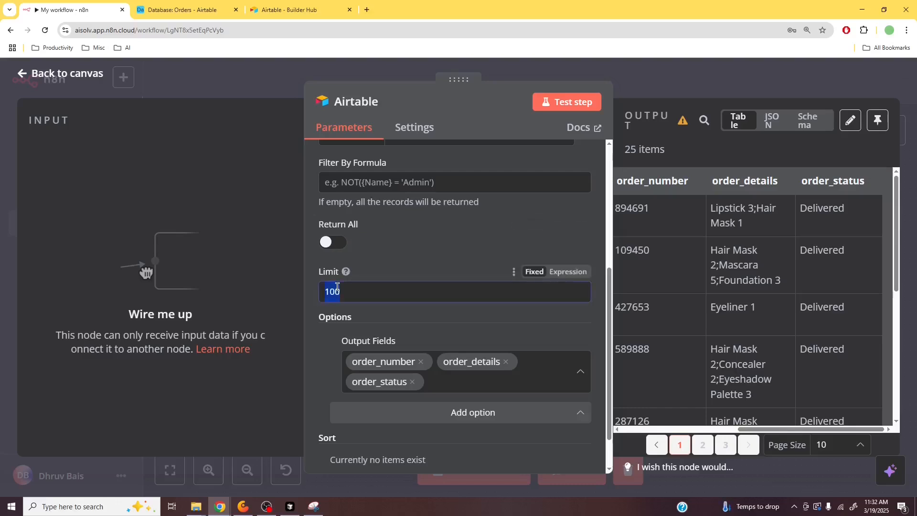
{"action": "type", "text": "10"}
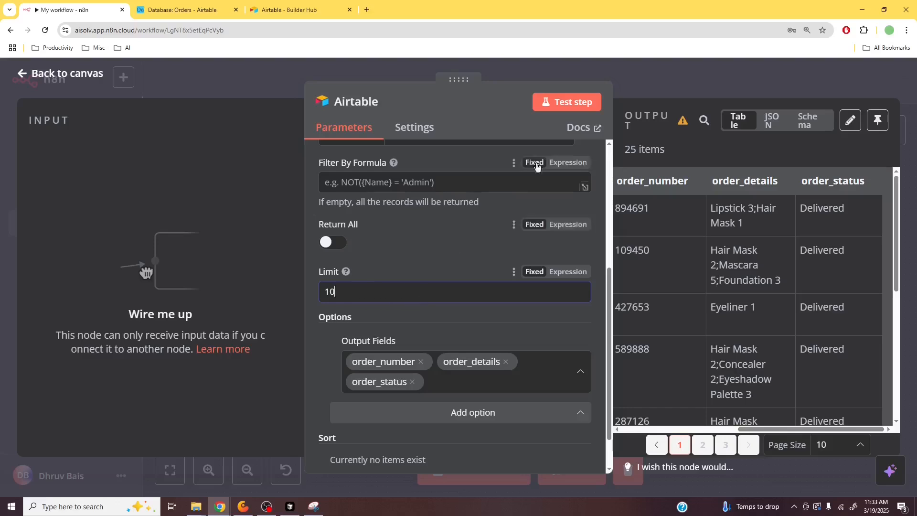
{"action": "left_click", "coordinate": [563, 107]}
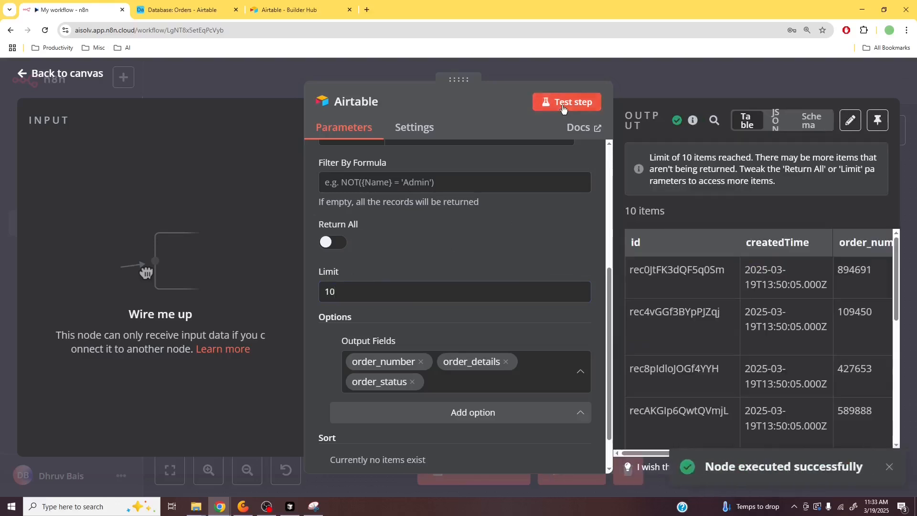
{"action": "triple_click", "coordinate": [665, 221]}
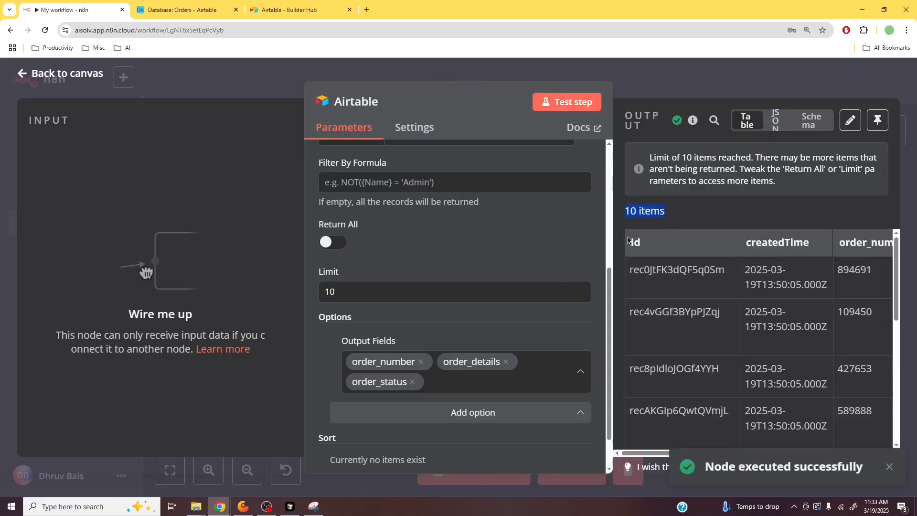
Set the record limit to 100 and add an ascending sort rule on the order_number field
{"action": "left_click", "coordinate": [423, 296]}
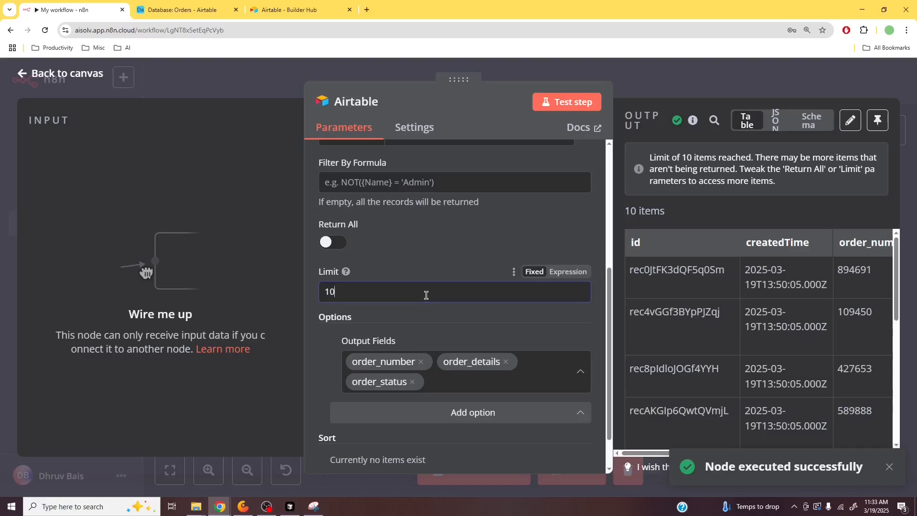
{"action": "type", "text": "0"}
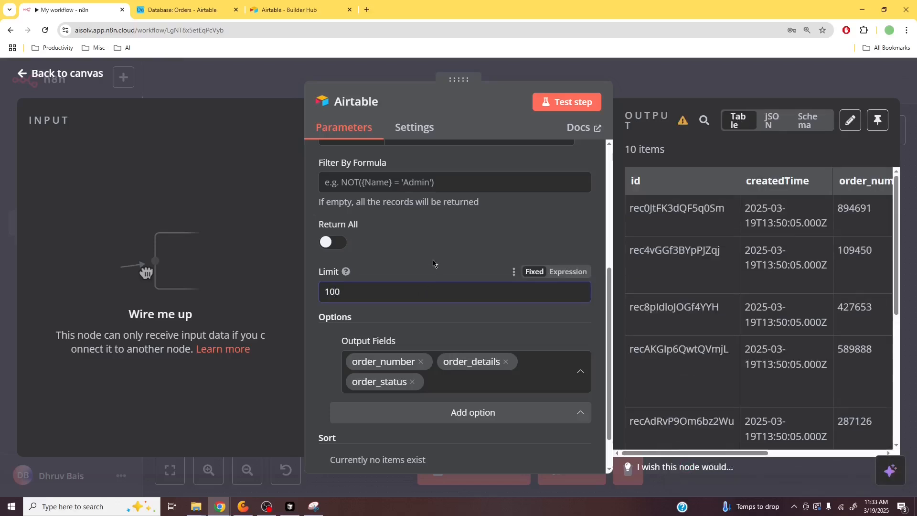
{"action": "scroll", "coordinate": [432, 265], "scroll_direction": "down", "scroll_amount": 1}
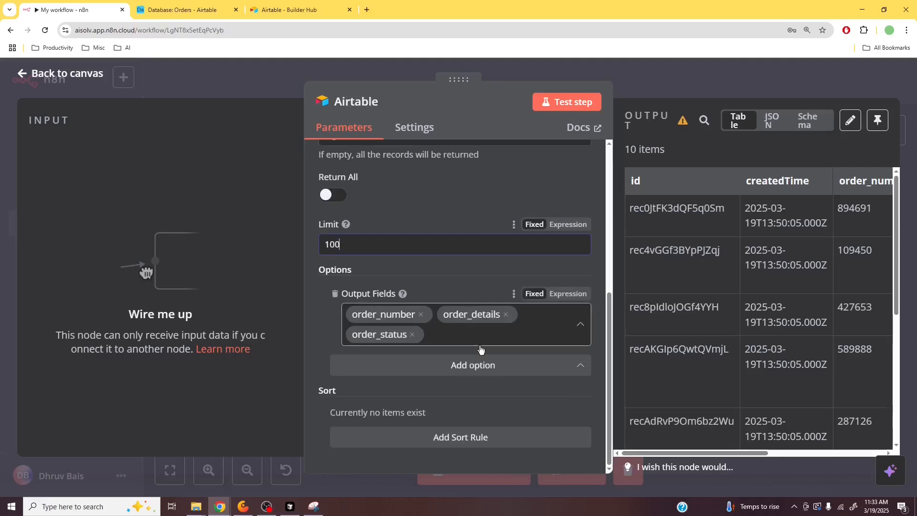
{"action": "left_click", "coordinate": [482, 442]}
{"action": "scroll", "coordinate": [482, 442], "scroll_direction": "down", "scroll_amount": 2}
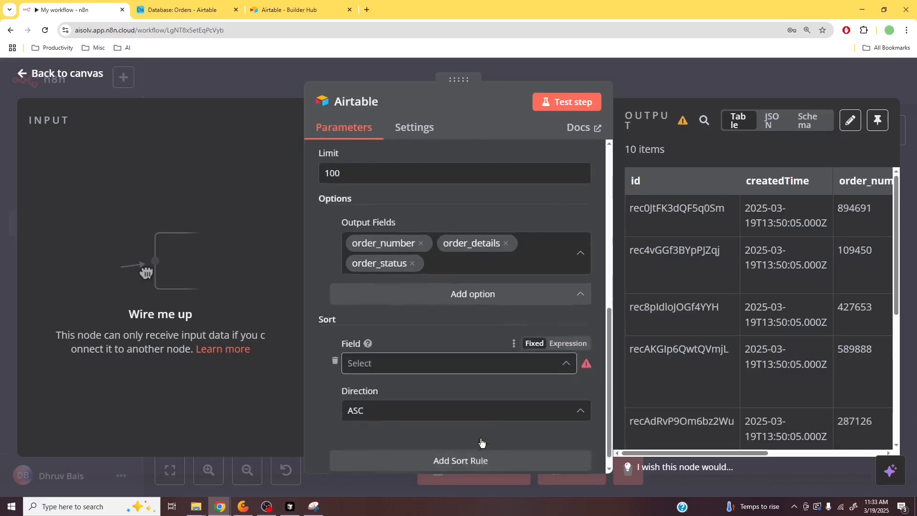
{"action": "left_click", "coordinate": [471, 343]}
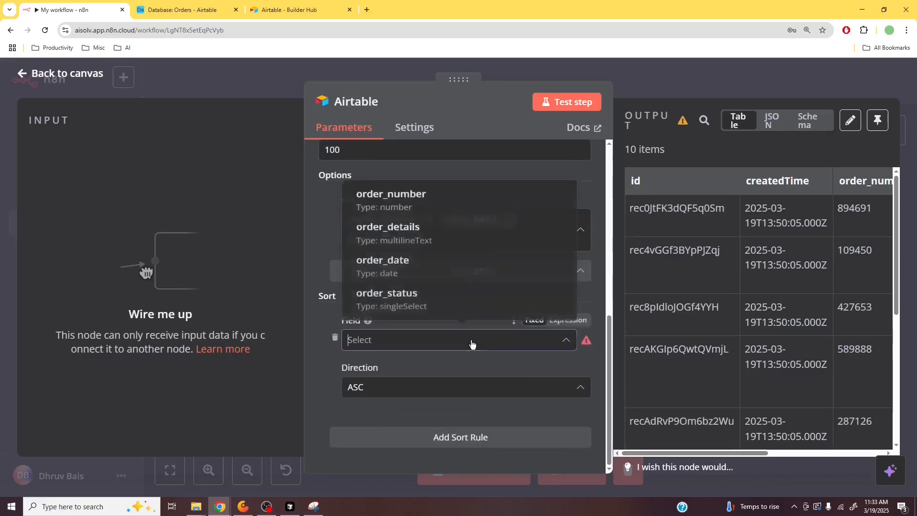
{"action": "left_click", "coordinate": [446, 196]}
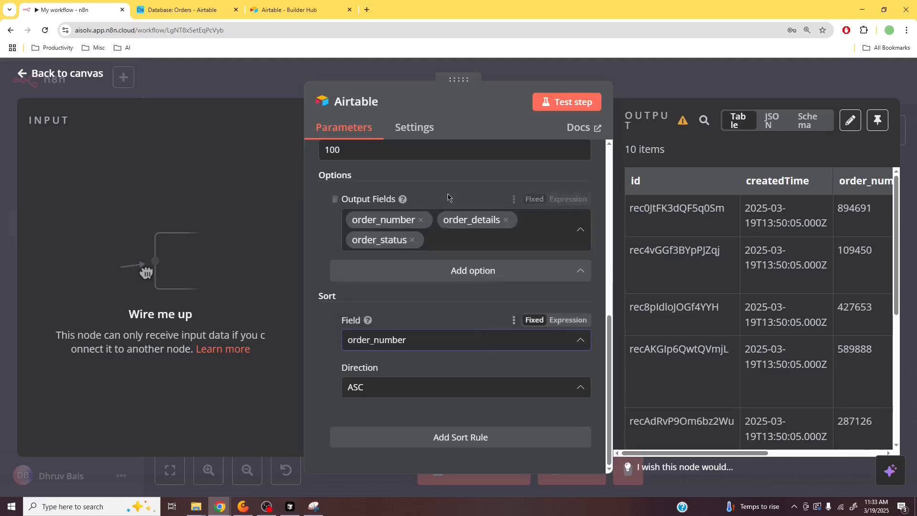
Test the node and check the sort order in the output's order_number column
{"action": "double_click", "coordinate": [547, 110]}
{"action": "left_click", "coordinate": [547, 113]}
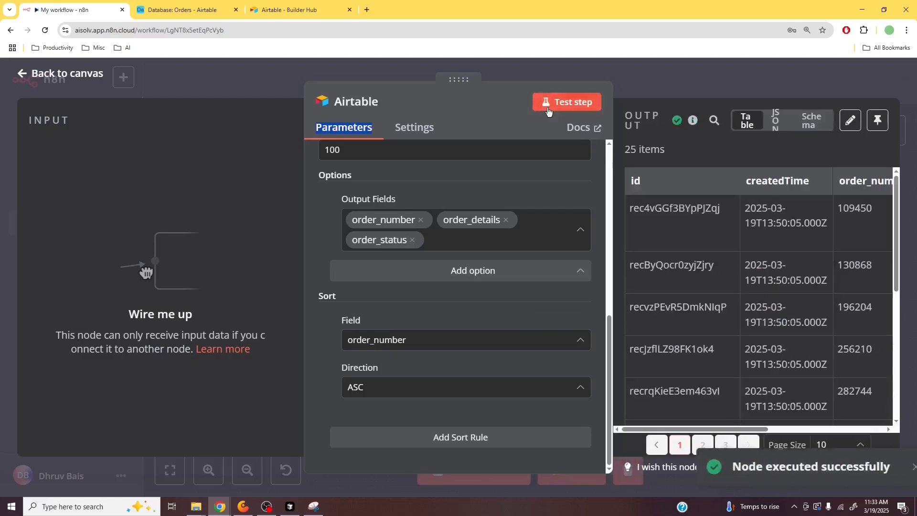
{"action": "left_click_drag", "start_coordinate": [677, 429], "coordinate": [741, 430]}
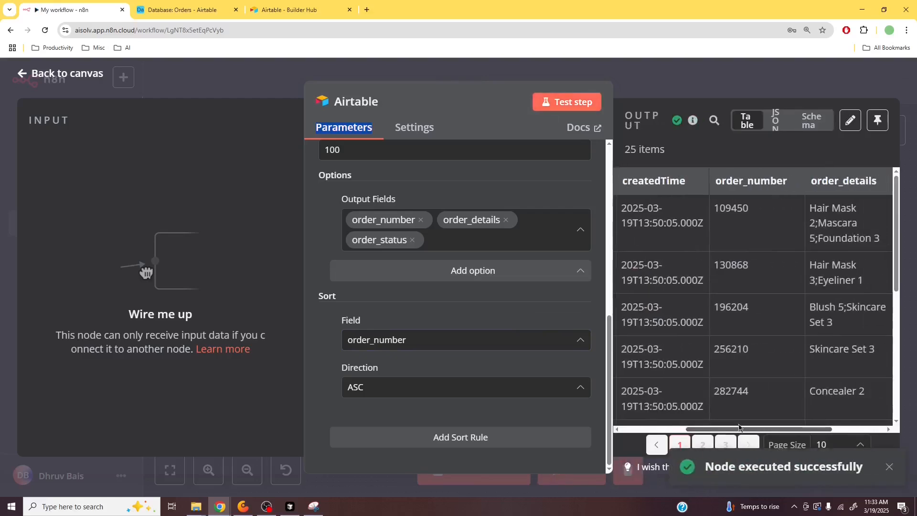
{"action": "left_click", "coordinate": [730, 229]}
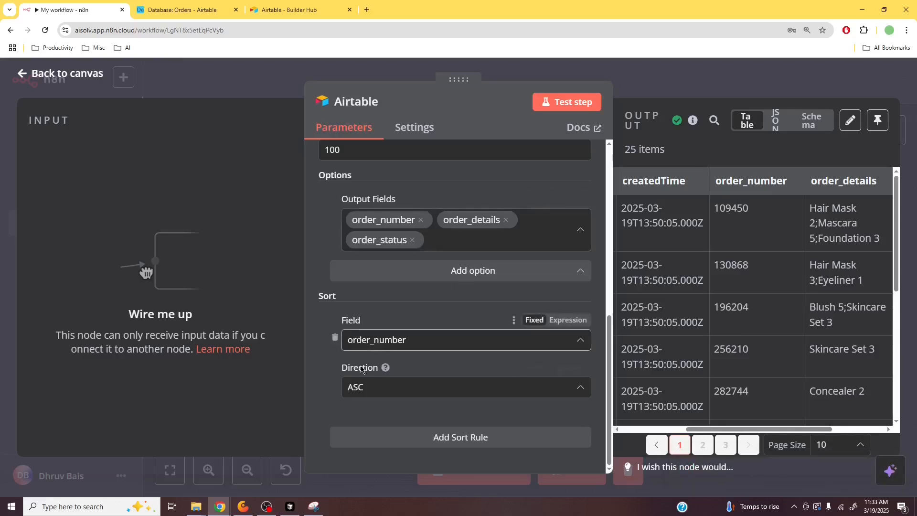
Set the search's filter formula to order_status = 'Placed'
{"action": "scroll", "coordinate": [365, 388], "scroll_direction": "up", "scroll_amount": 4}
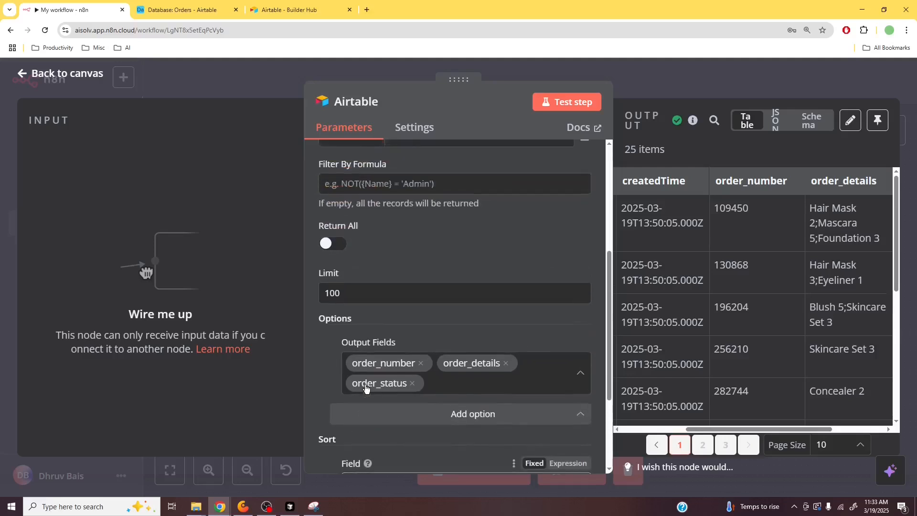
{"action": "scroll", "coordinate": [367, 389], "scroll_direction": "up", "scroll_amount": 1}
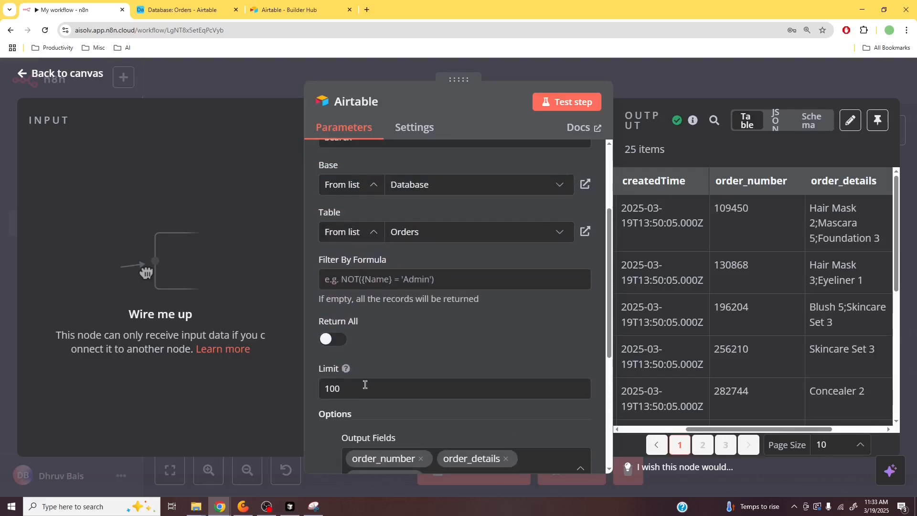
{"action": "left_click", "coordinate": [400, 281]}
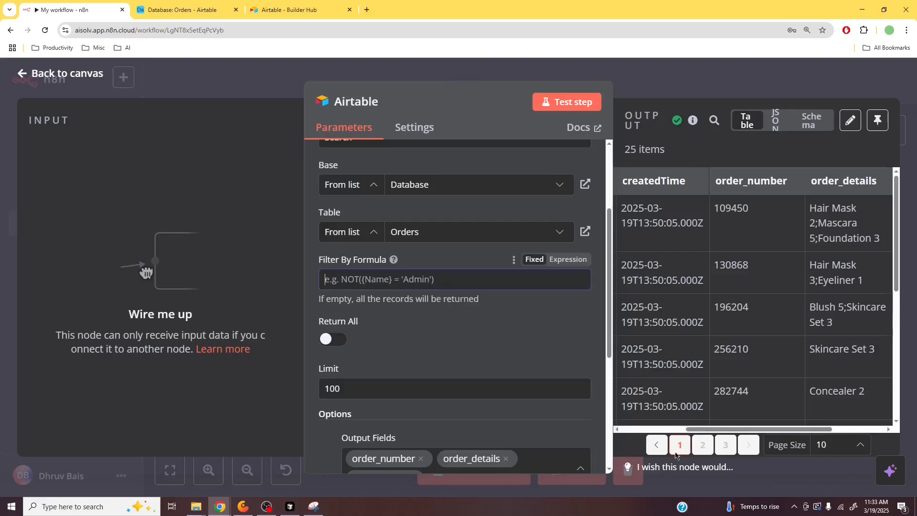
{"action": "left_click_drag", "start_coordinate": [702, 430], "coordinate": [755, 430]}
{"action": "left_click", "coordinate": [498, 271]}
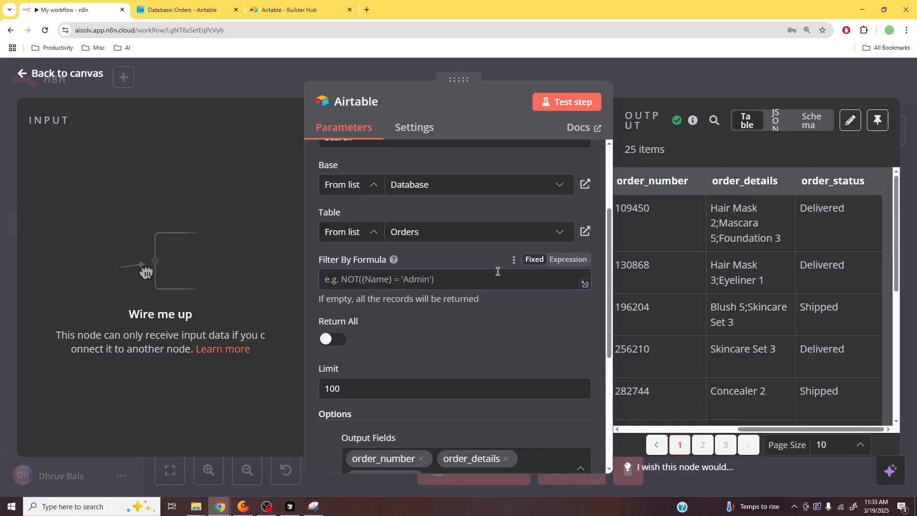
{"action": "type", "text": "order"}
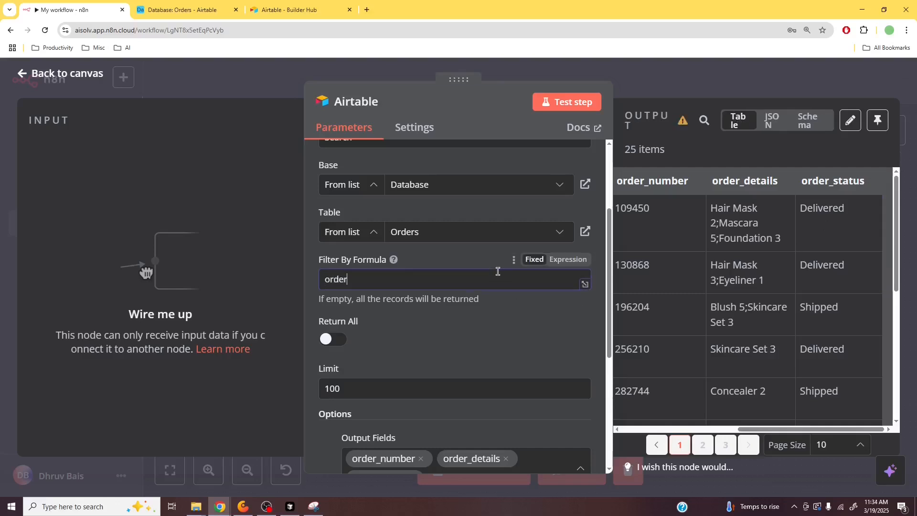
{"action": "type", "text": "_status = 'Placed"}
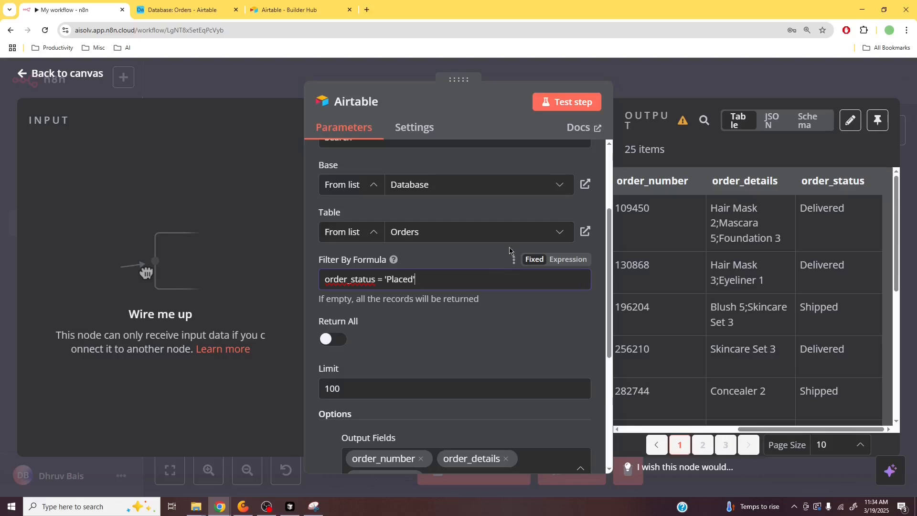
Test the filtered search and compare the order_status values of the returned records with the formula
{"action": "left_click", "coordinate": [542, 104]}
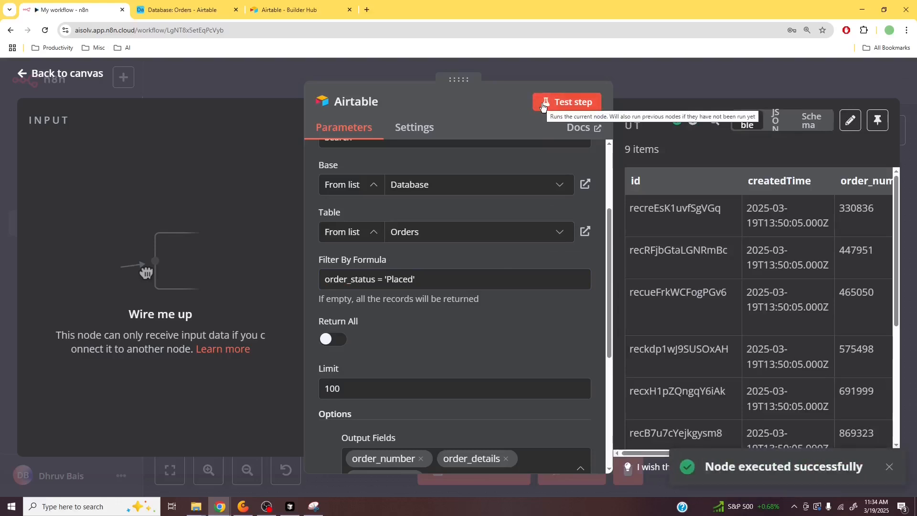
{"action": "left_click_drag", "start_coordinate": [656, 456], "coordinate": [760, 457]}
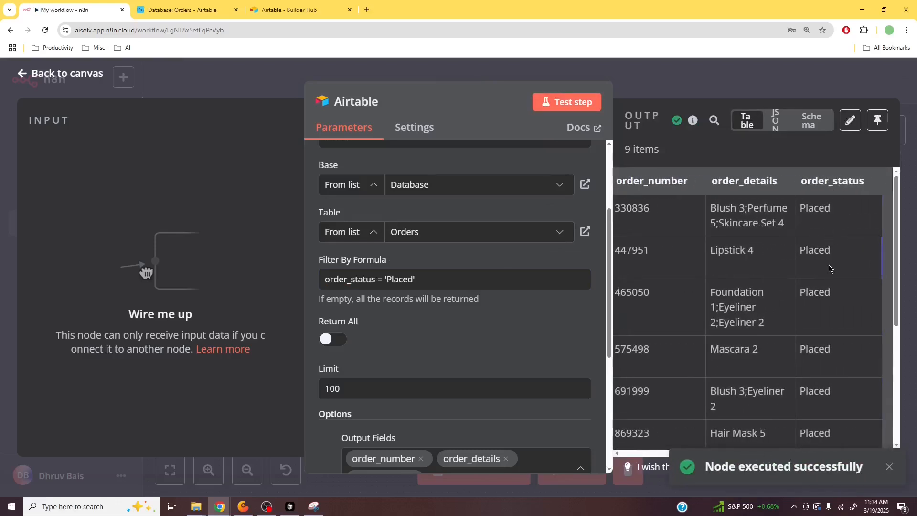
{"action": "scroll", "coordinate": [830, 316], "scroll_direction": "down", "scroll_amount": 5}
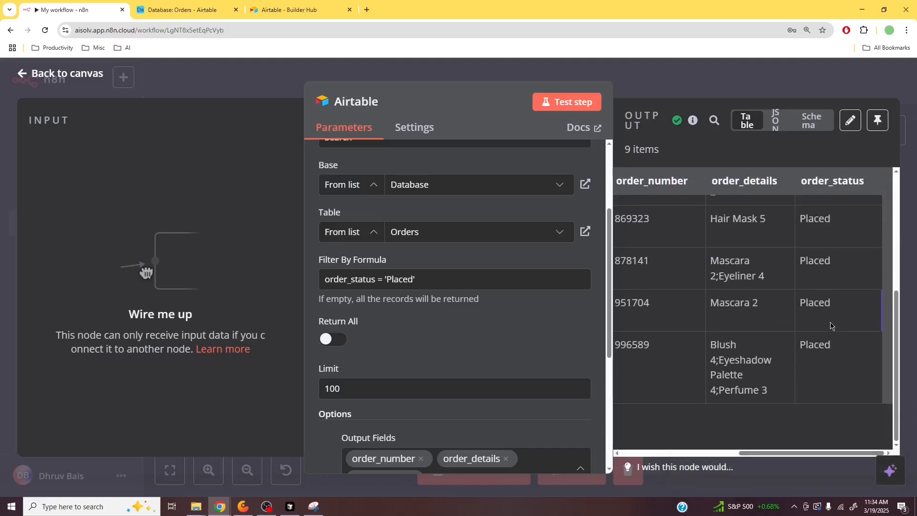
{"action": "double_click", "coordinate": [334, 281]}
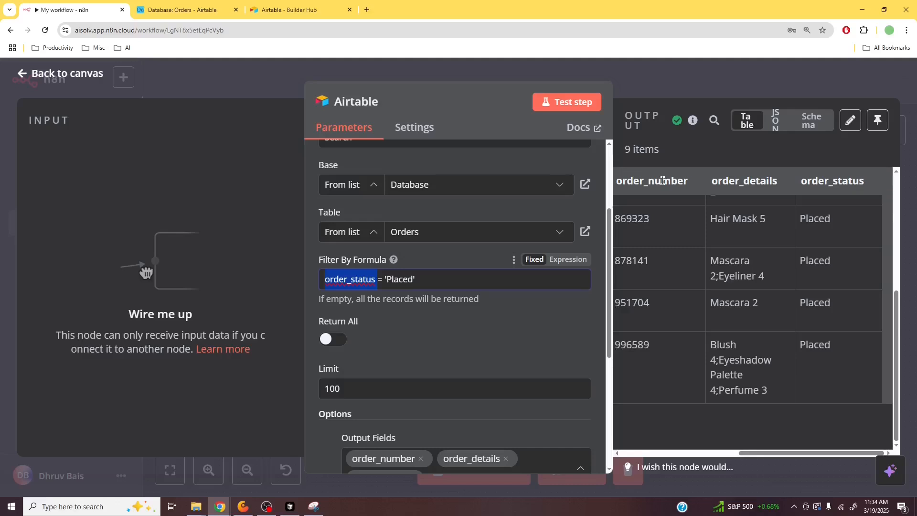
Set the search's filter formula to match order_number against an order number copied from the output, in single quotes
{"action": "type", "text": "order_"}
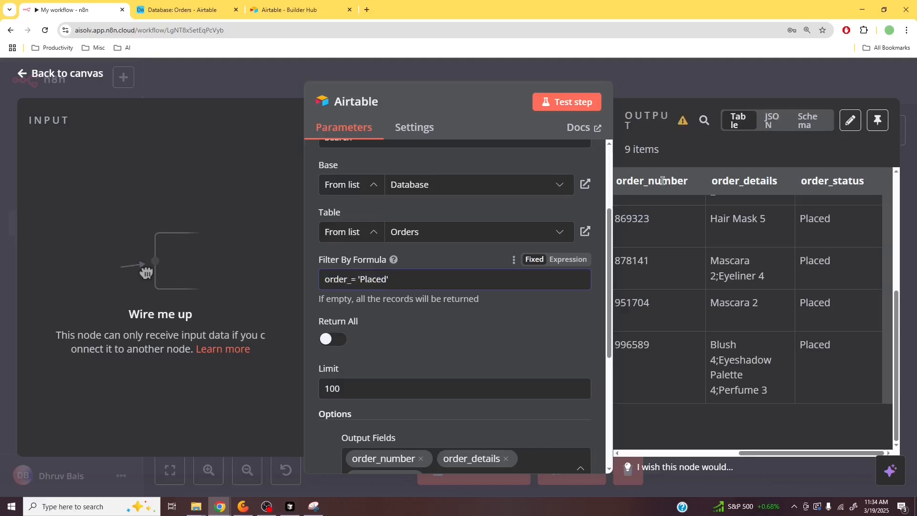
{"action": "type", "text": "number"}
{"action": "double_click", "coordinate": [628, 220]}
{"action": "key", "text": "ctrl+c"}
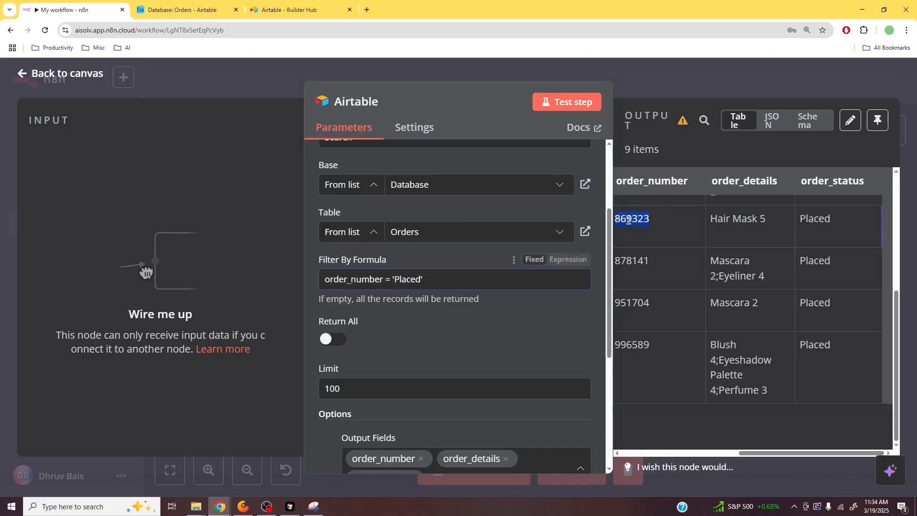
{"action": "double_click", "coordinate": [401, 278]}
{"action": "key", "text": "ctrl+v"}
Test the node and compare the returned record's order_number with the value in the filter formula
{"action": "left_click", "coordinate": [556, 104]}
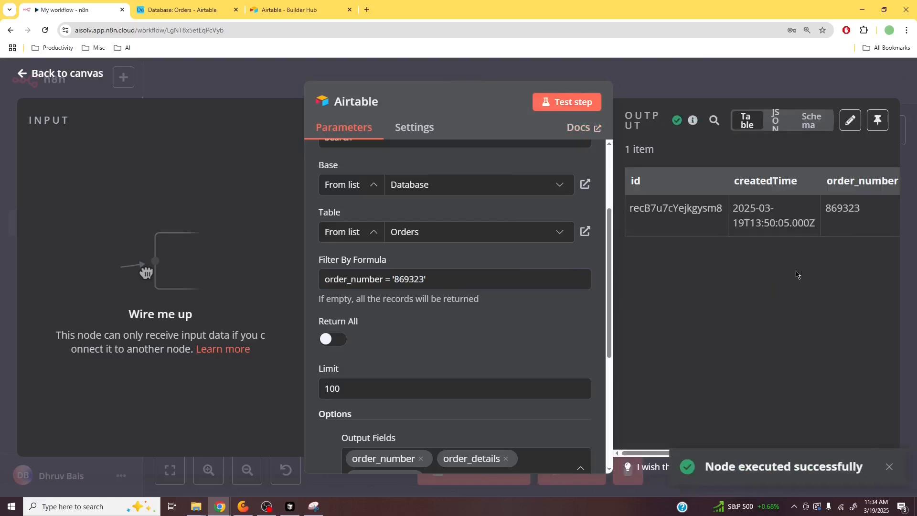
{"action": "mouse_move", "coordinate": [656, 455]}
{"action": "left_mouse_down"}
{"action": "mouse_move", "coordinate": [772, 455]}
{"action": "mouse_move", "coordinate": [656, 456]}
{"action": "left_mouse_up"}
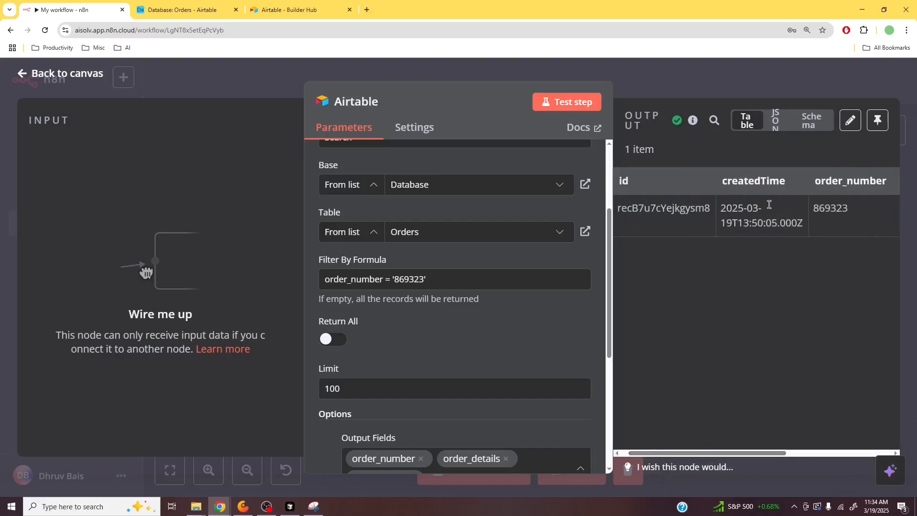
{"action": "double_click", "coordinate": [831, 211]}
{"action": "double_click", "coordinate": [403, 281]}
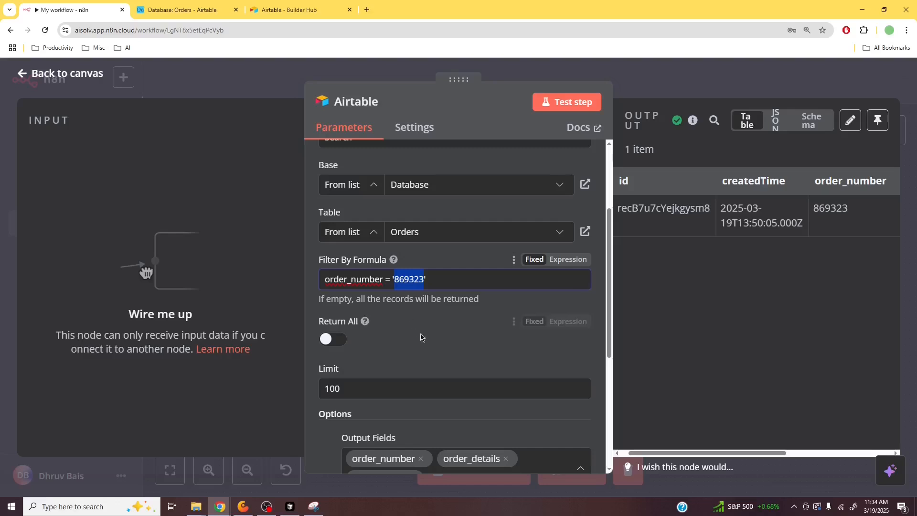
Open the Airtable formula field reference from the Filter By Formula help and find the text functions section
{"action": "scroll", "coordinate": [421, 337], "scroll_direction": "up", "scroll_amount": 3}
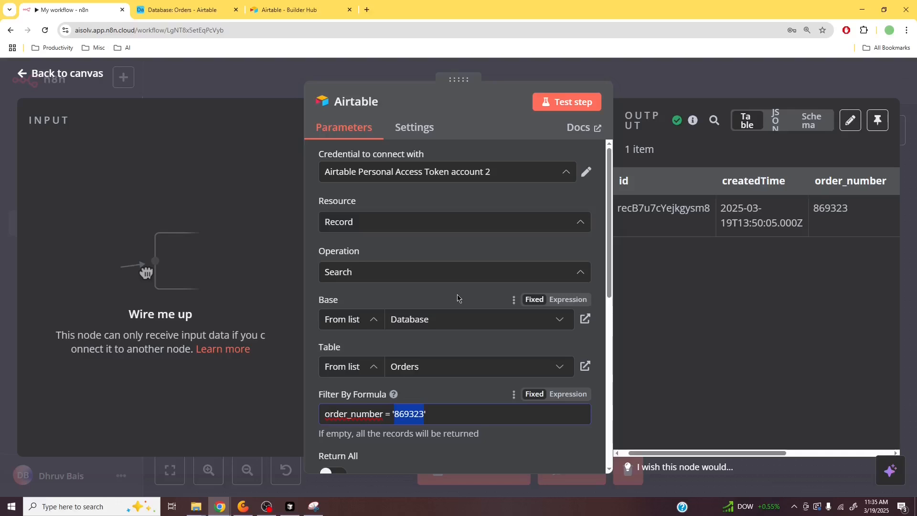
{"action": "left_click", "coordinate": [394, 396]}
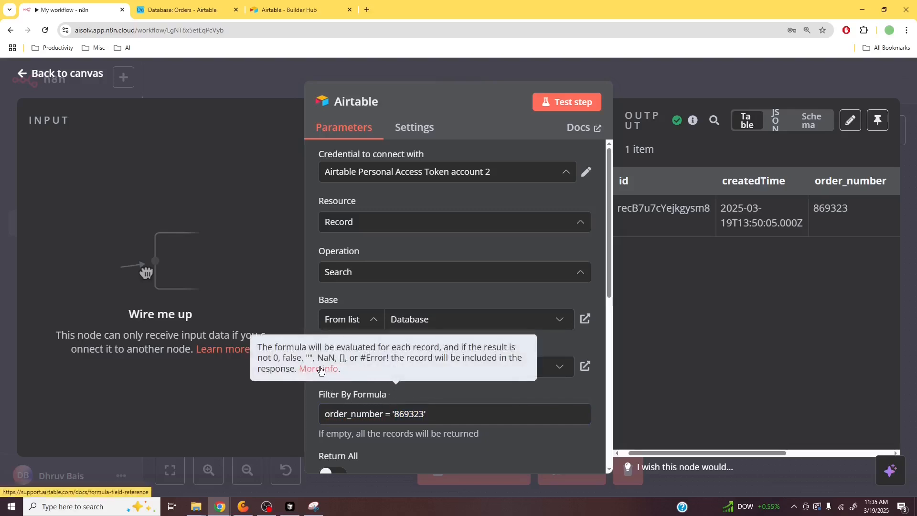
{"action": "left_click", "coordinate": [321, 370]}
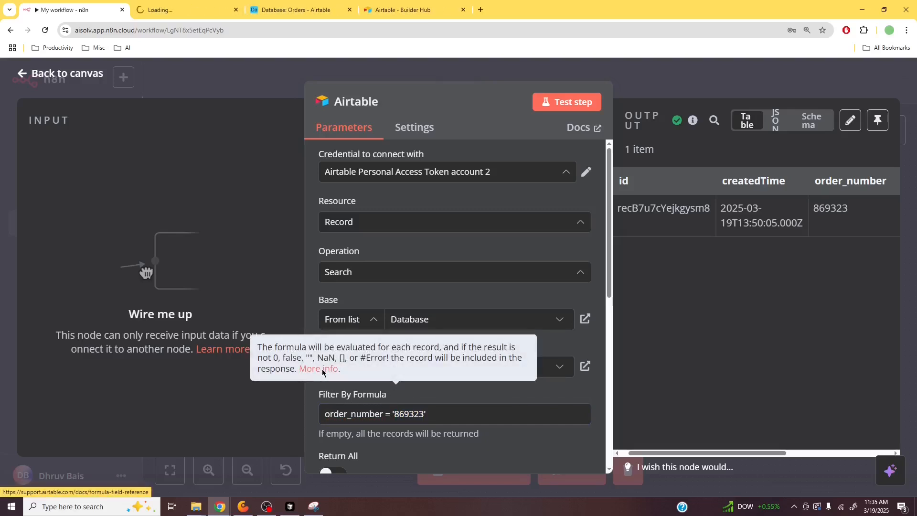
{"action": "left_click", "coordinate": [193, 4]}
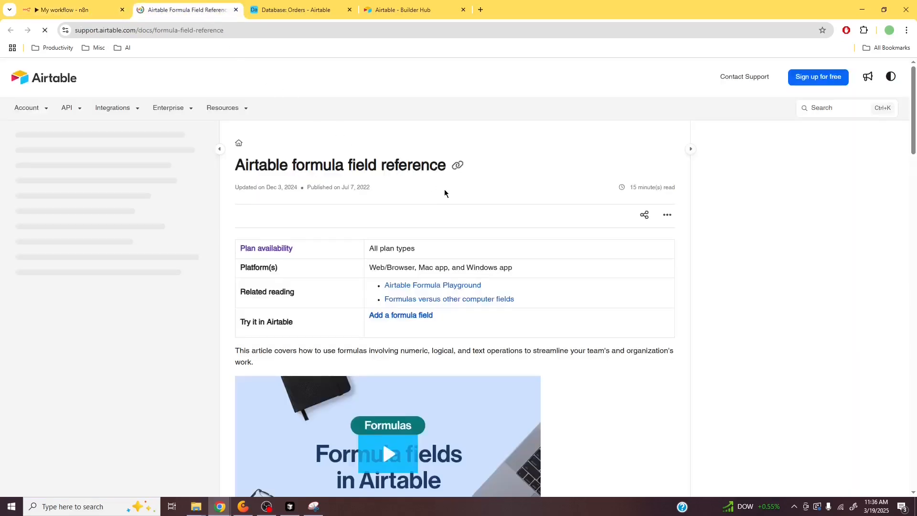
{"action": "scroll", "coordinate": [444, 189], "scroll_direction": "down", "scroll_amount": 3}
{"action": "scroll", "coordinate": [443, 191], "scroll_direction": "down", "scroll_amount": 15}
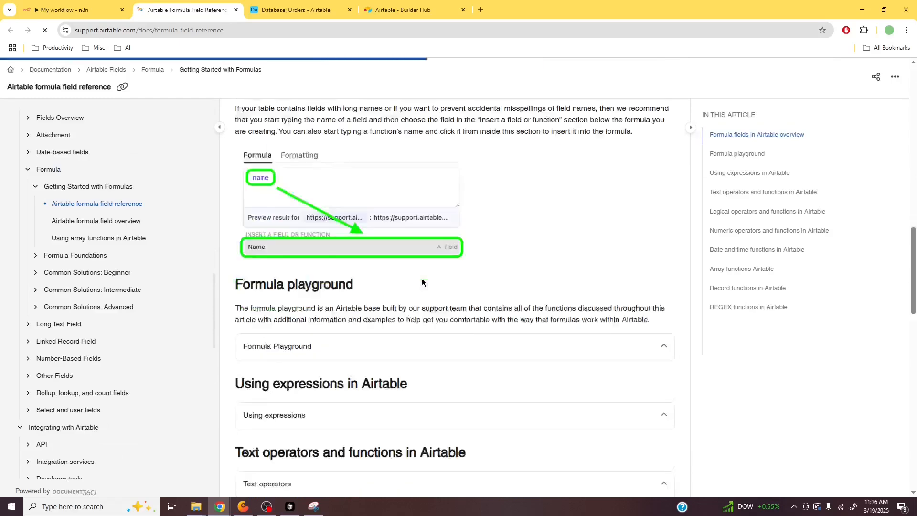
{"action": "scroll", "coordinate": [423, 275], "scroll_direction": "down", "scroll_amount": 4}
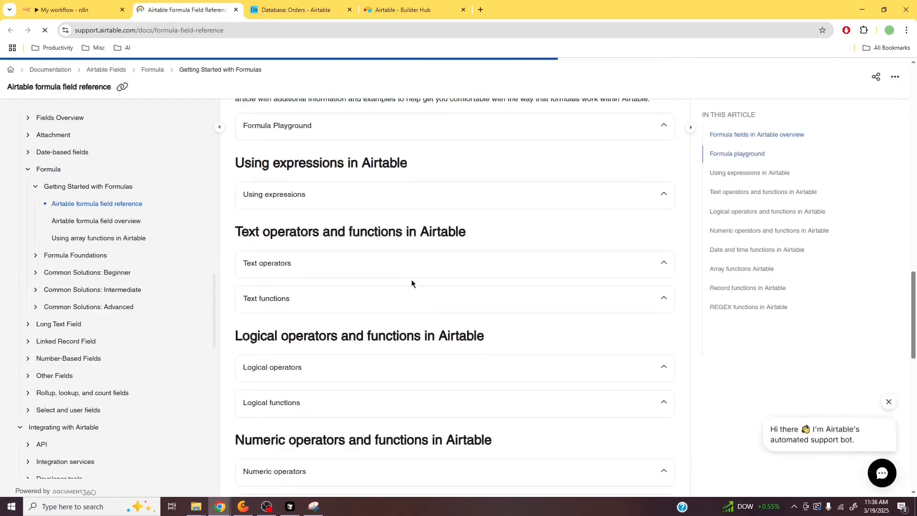
Expand the Text functions section and examine the syntax and description of the FIND function
{"action": "left_click", "coordinate": [460, 306]}
{"action": "scroll", "coordinate": [360, 407], "scroll_direction": "down", "scroll_amount": 6}
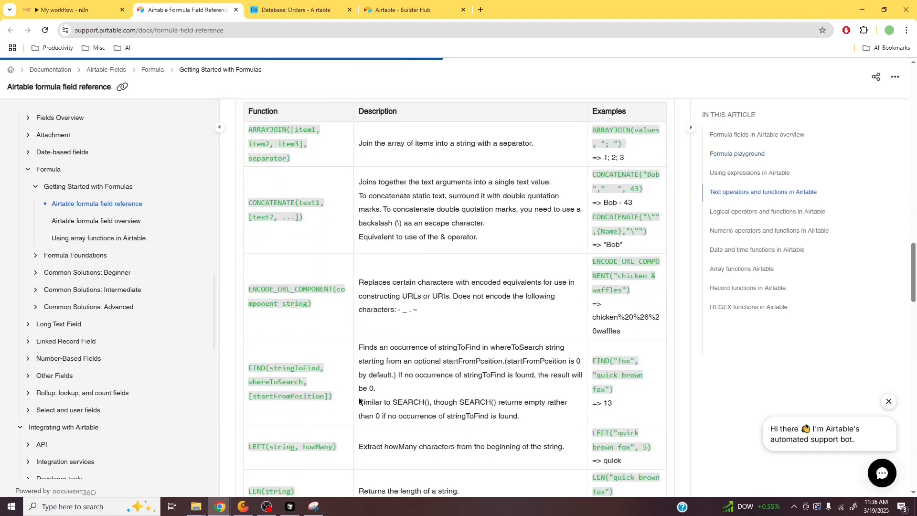
{"action": "scroll", "coordinate": [360, 402], "scroll_direction": "up", "scroll_amount": 2}
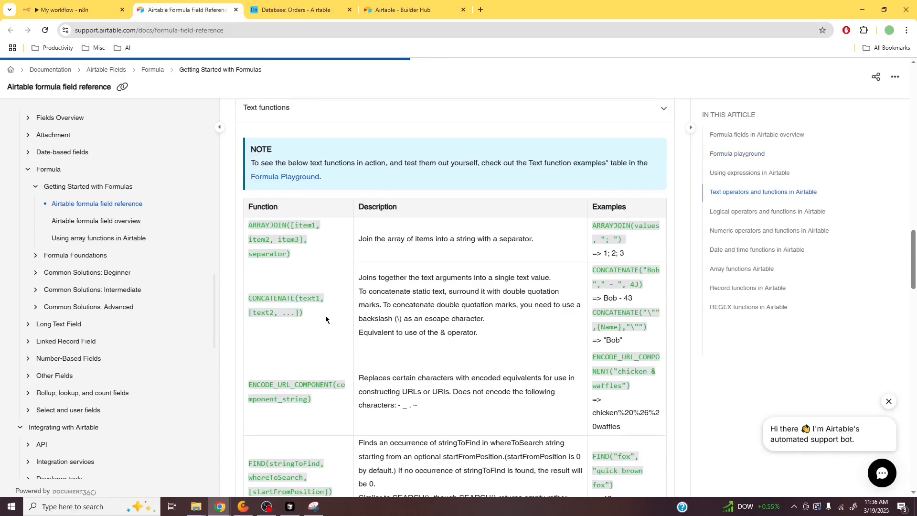
{"action": "scroll", "coordinate": [325, 315], "scroll_direction": "down", "scroll_amount": 3}
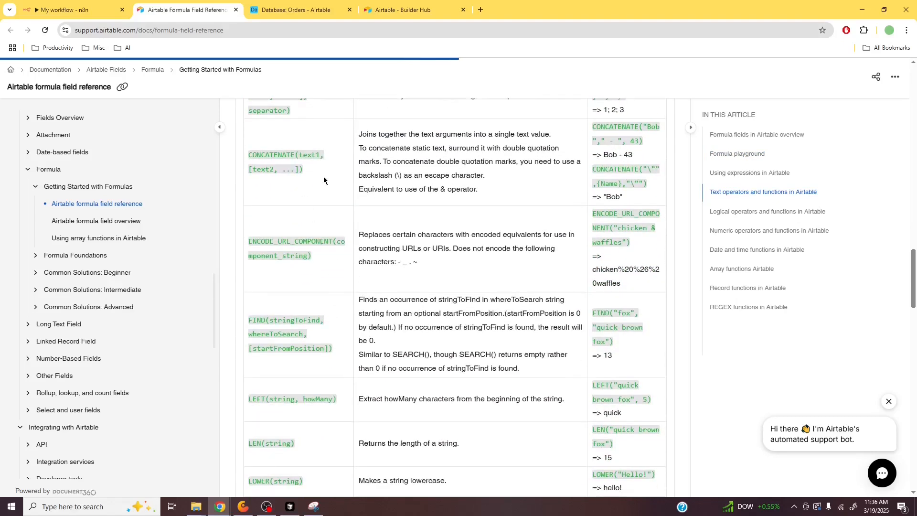
{"action": "scroll", "coordinate": [325, 246], "scroll_direction": "down", "scroll_amount": 2}
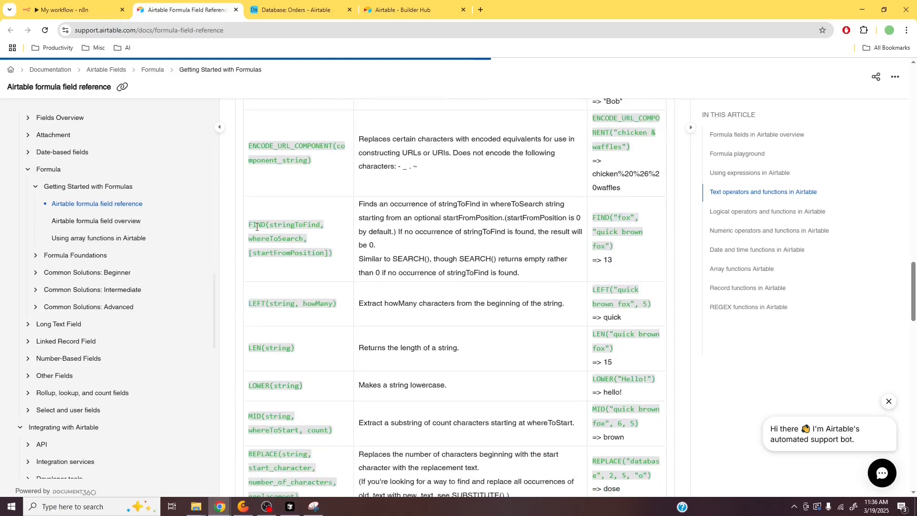
{"action": "triple_click", "coordinate": [256, 227]}
{"action": "triple_click", "coordinate": [261, 228]}
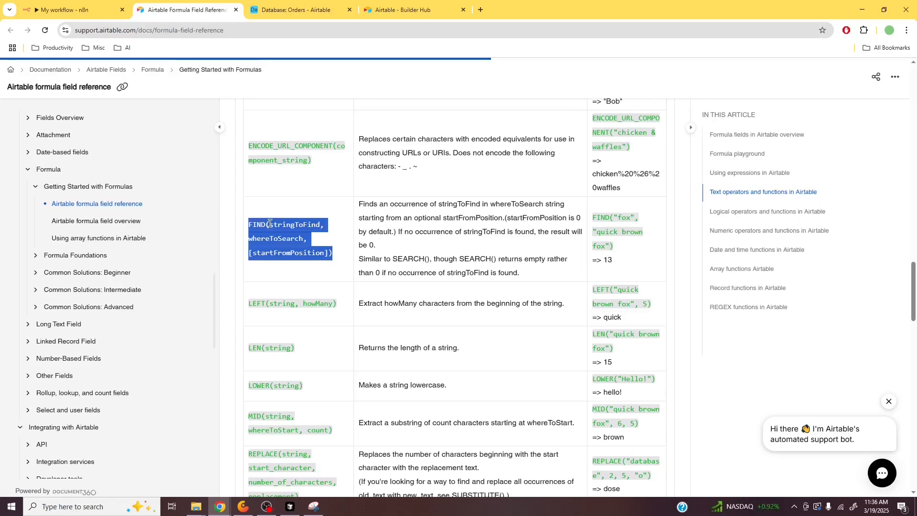
Return to the n8n workflow and set the search's filter formula to FIND("Hair Mask", {order_details})
{"action": "left_click", "coordinate": [92, 15]}
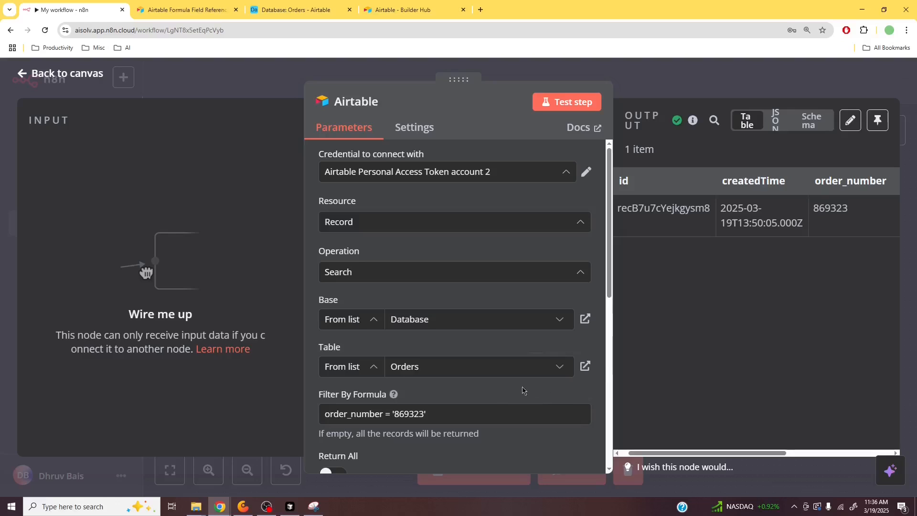
{"action": "triple_click", "coordinate": [344, 412]}
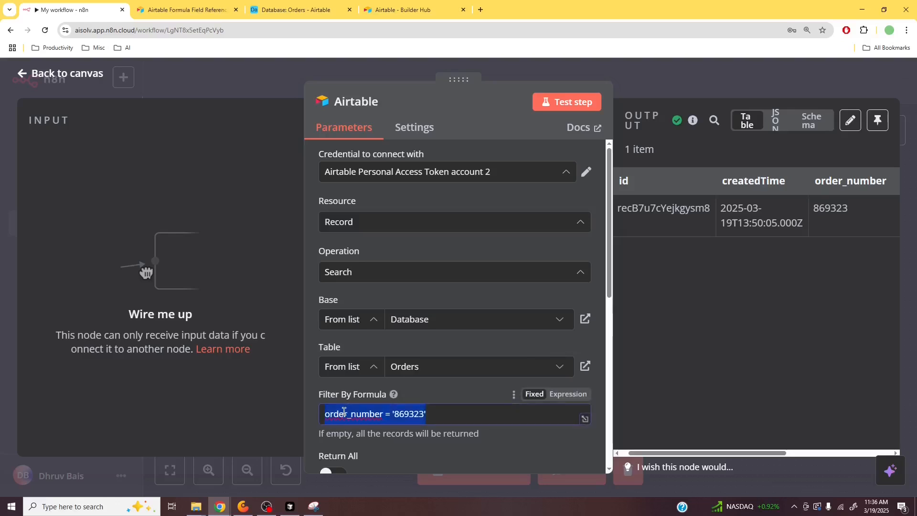
{"action": "type", "text": "FIND(\""}
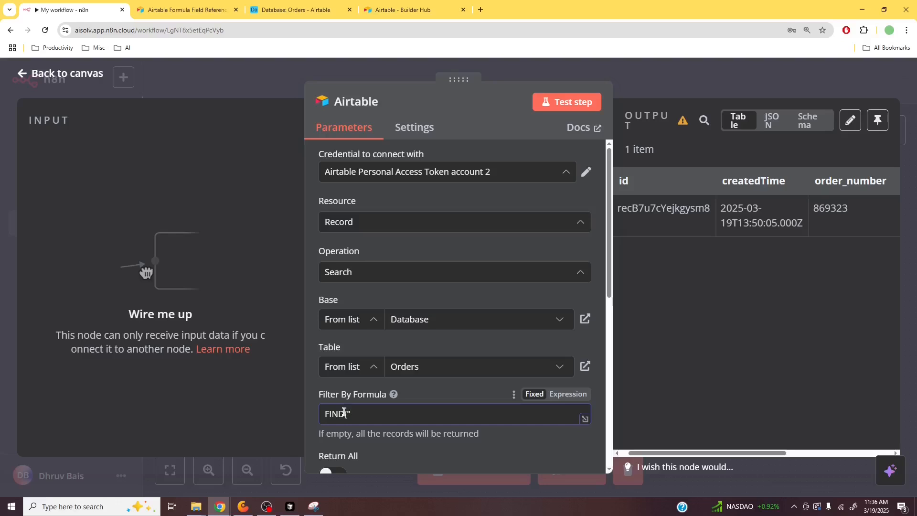
{"action": "type", "text": "Hair Mask"}
{"action": "type", "text": "\", {"}
{"action": "type", "text": "order_details}"}
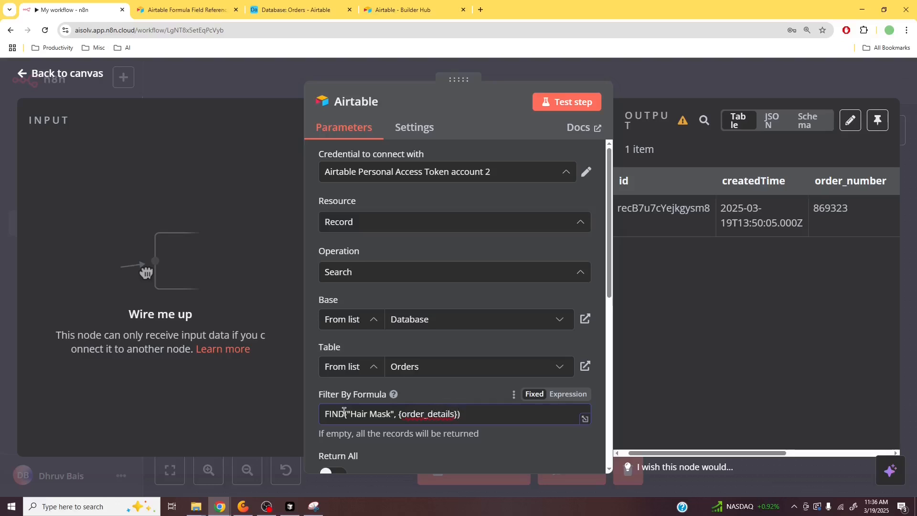
Go back to the formula field reference and review FIND's stringToFind, whereToSearch and startFromPosition arguments against the formula
{"action": "key", "text": "ctrl+a"}
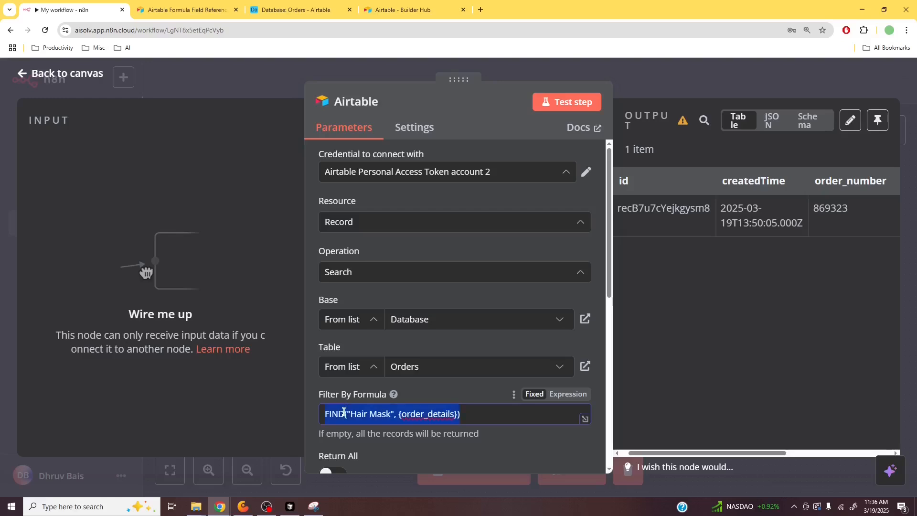
{"action": "left_click", "coordinate": [159, 8]}
{"action": "double_click", "coordinate": [297, 222]}
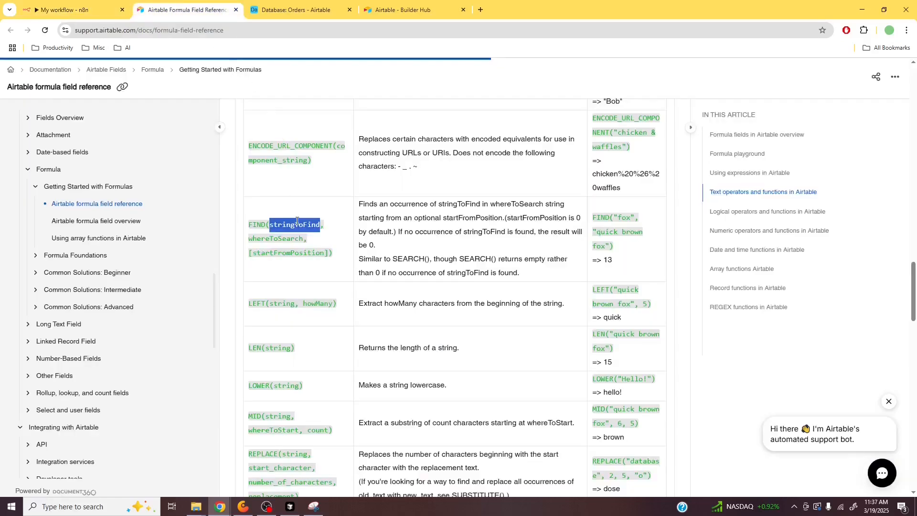
{"action": "double_click", "coordinate": [297, 238]}
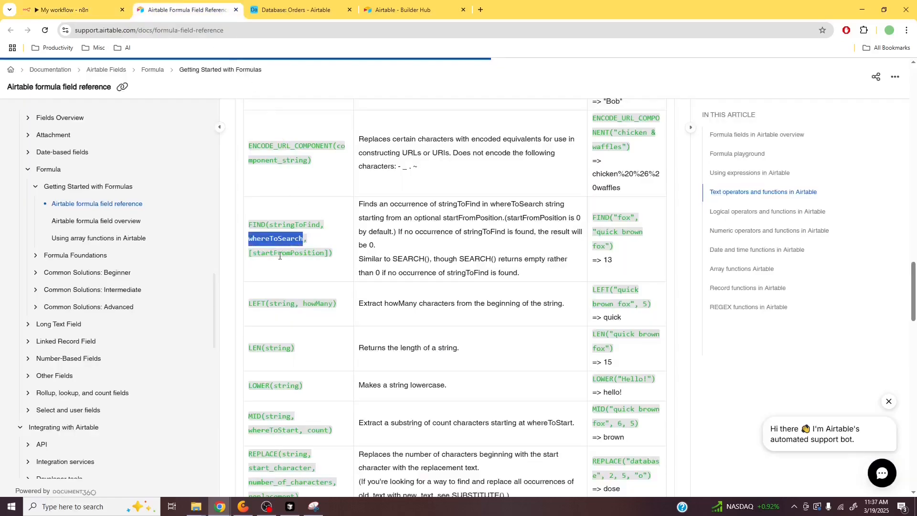
{"action": "left_click", "coordinate": [266, 254]}
{"action": "left_click_drag", "start_coordinate": [250, 252], "coordinate": [329, 253]}
{"action": "left_click", "coordinate": [318, 254]}
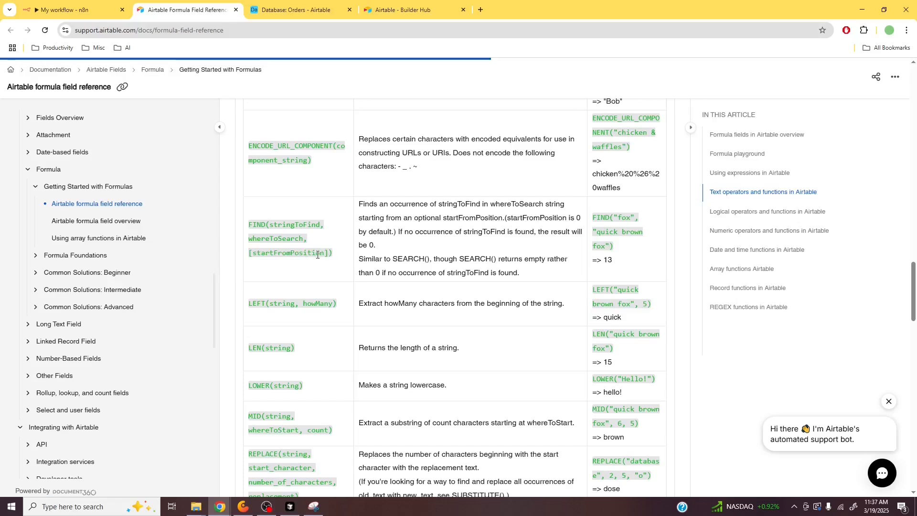
{"action": "double_click", "coordinate": [272, 240]}
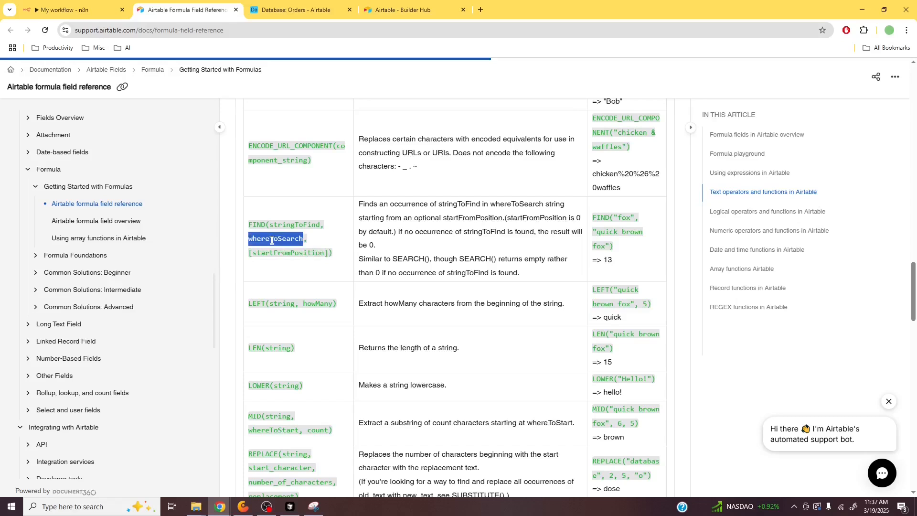
Return to the n8n workflow, review the search settings and test the node with the FIND filter
{"action": "left_click", "coordinate": [95, 9]}
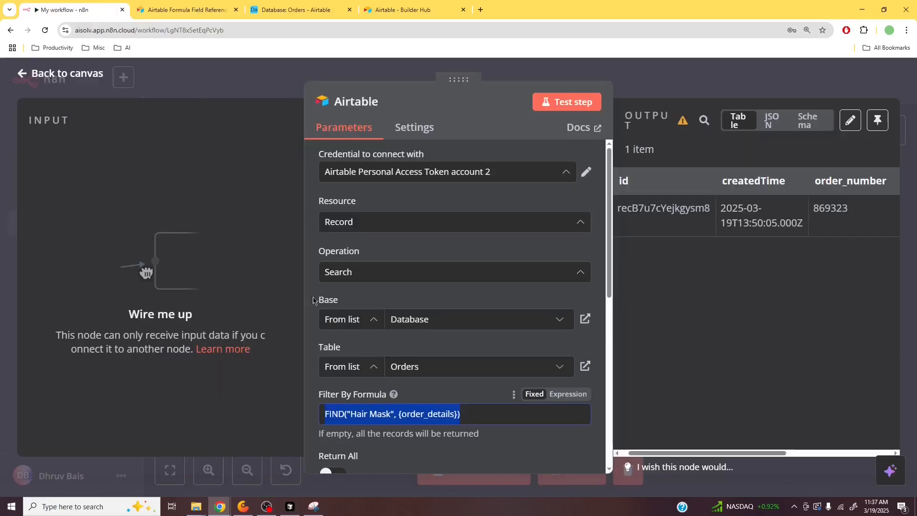
{"action": "left_click", "coordinate": [475, 413]}
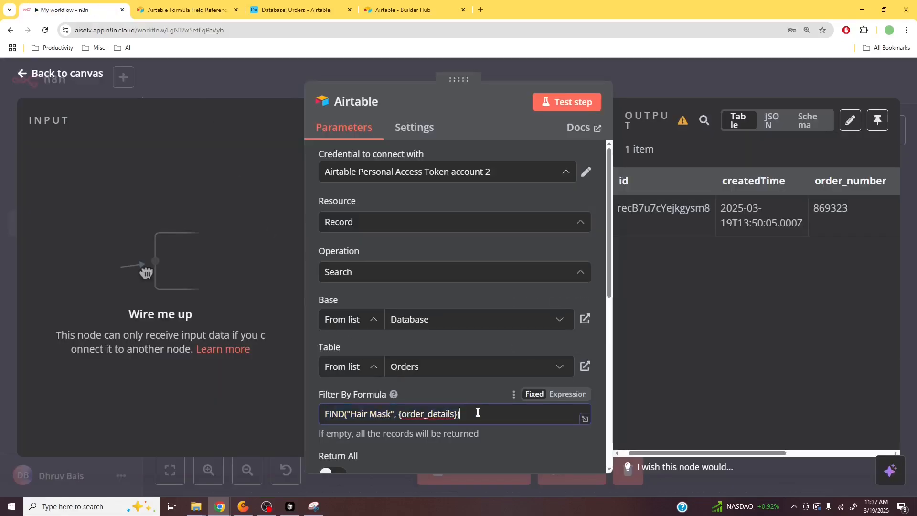
{"action": "scroll", "coordinate": [477, 413], "scroll_direction": "down", "scroll_amount": 7}
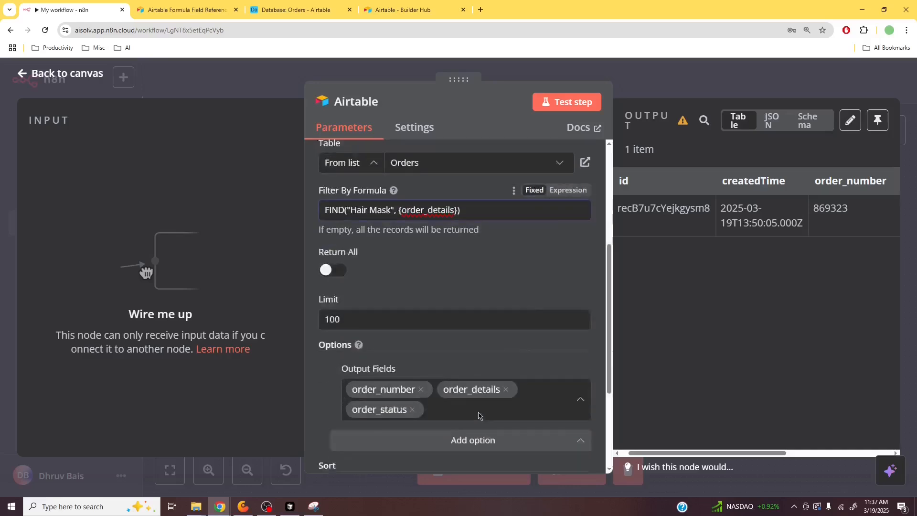
{"action": "scroll", "coordinate": [480, 414], "scroll_direction": "up", "scroll_amount": 5}
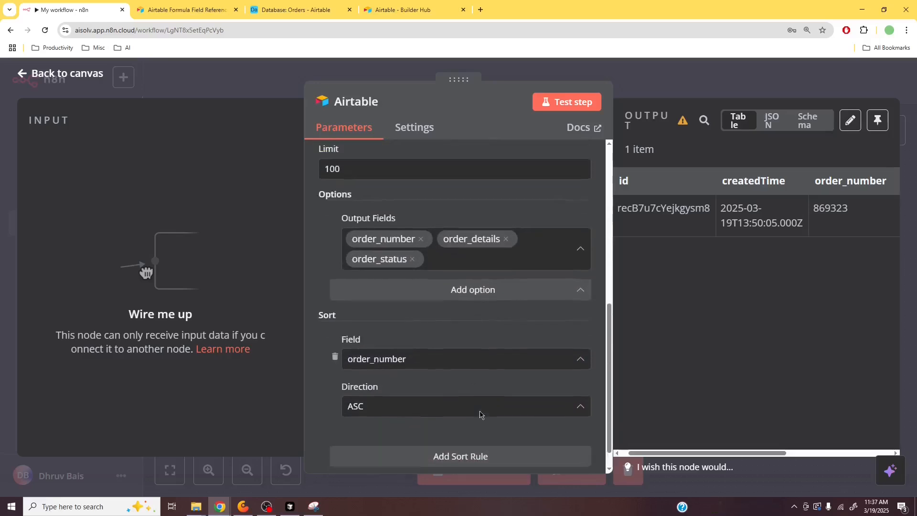
{"action": "scroll", "coordinate": [480, 414], "scroll_direction": "up", "scroll_amount": 2}
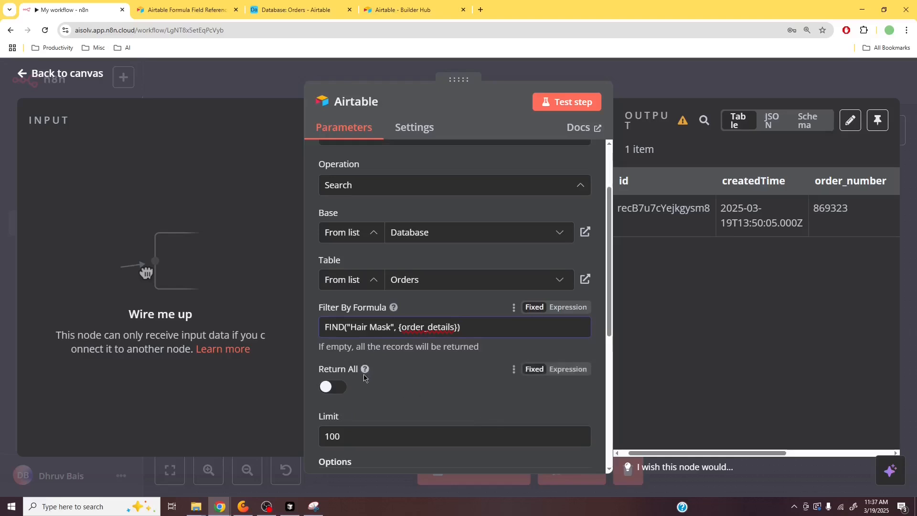
{"action": "left_click", "coordinate": [560, 109]}
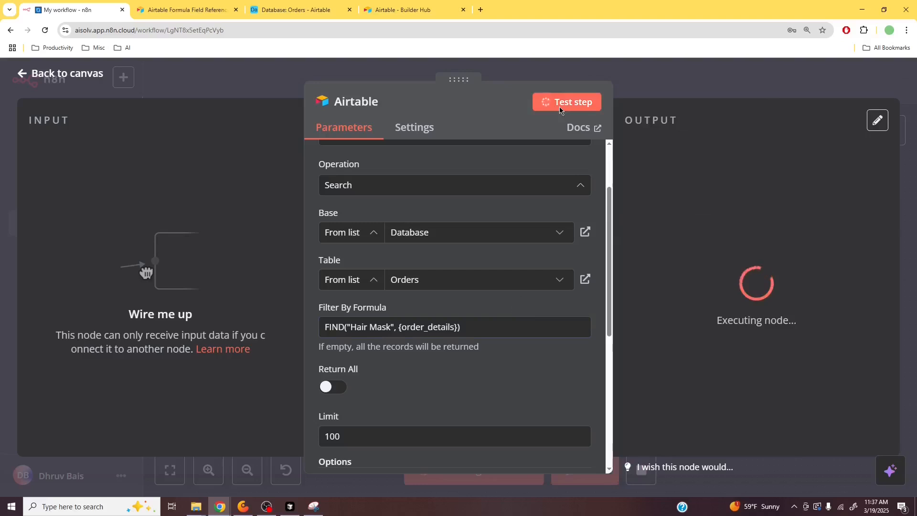
{"action": "scroll", "coordinate": [765, 430], "scroll_direction": "right", "scroll_amount": 5}
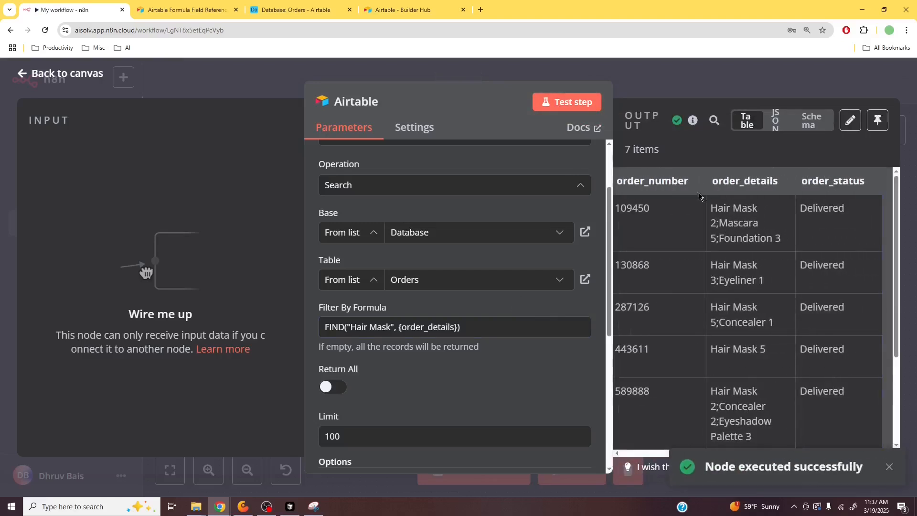
Check the item count and whether each returned record's order_details contains Hair Mask, down to the last record
{"action": "triple_click", "coordinate": [628, 149]}
{"action": "triple_click", "coordinate": [736, 209]}
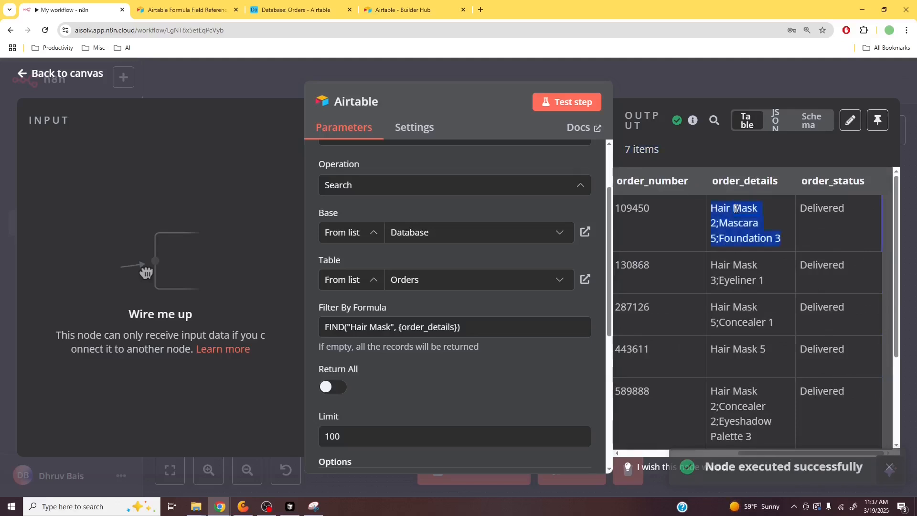
{"action": "triple_click", "coordinate": [739, 266]}
{"action": "scroll", "coordinate": [736, 343], "scroll_direction": "down", "scroll_amount": 3}
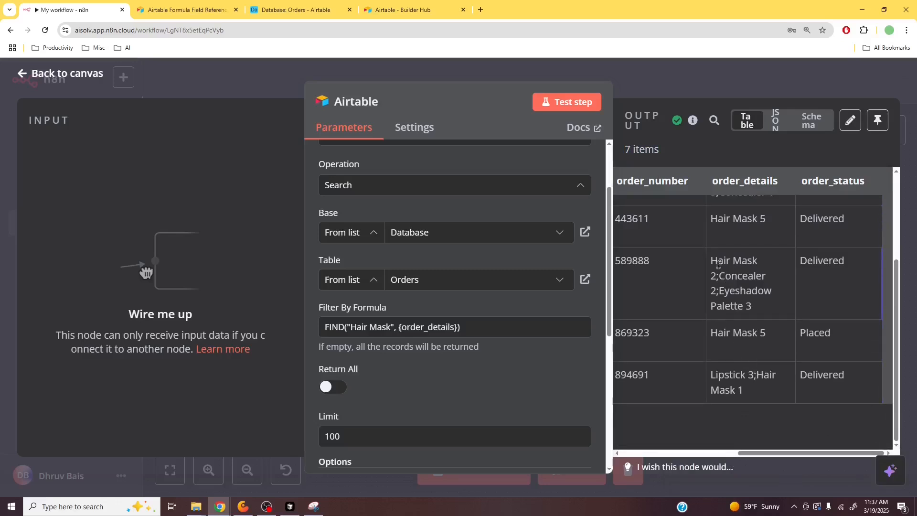
{"action": "left_click_drag", "start_coordinate": [711, 260], "coordinate": [758, 261]}
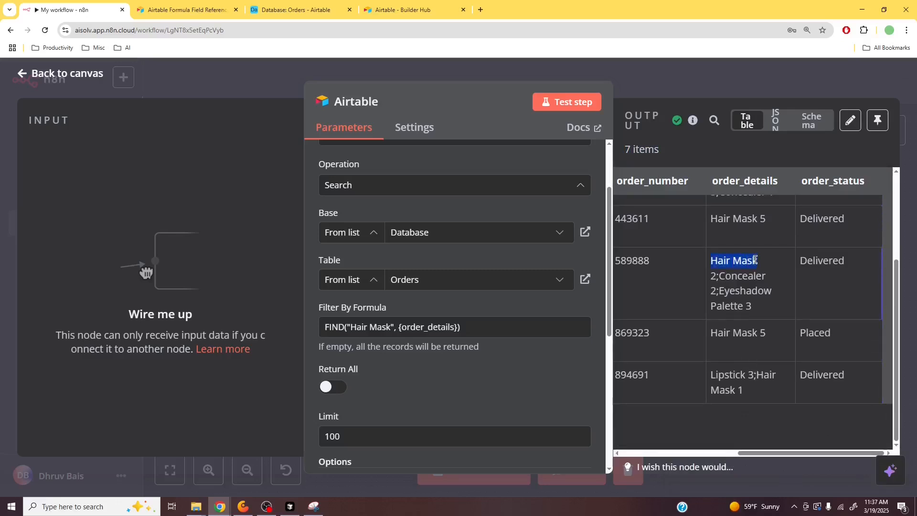
{"action": "left_click", "coordinate": [759, 376]}
{"action": "left_click_drag", "start_coordinate": [756, 376], "coordinate": [736, 388]}
{"action": "left_click", "coordinate": [762, 375]}
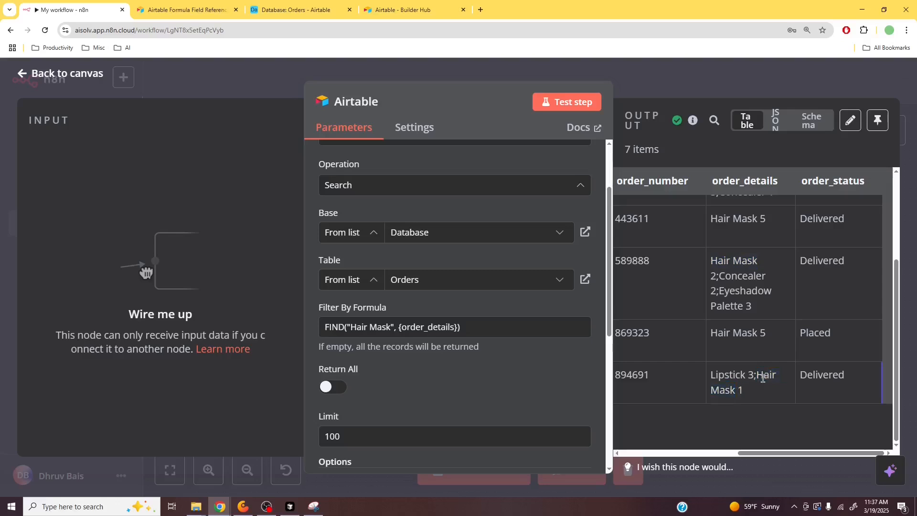
{"action": "scroll", "coordinate": [739, 388], "scroll_direction": "up", "scroll_amount": 3}
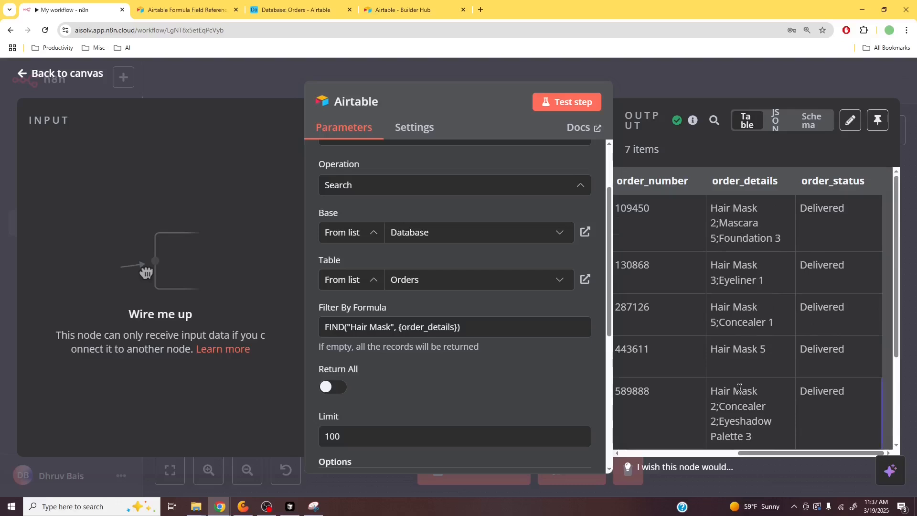